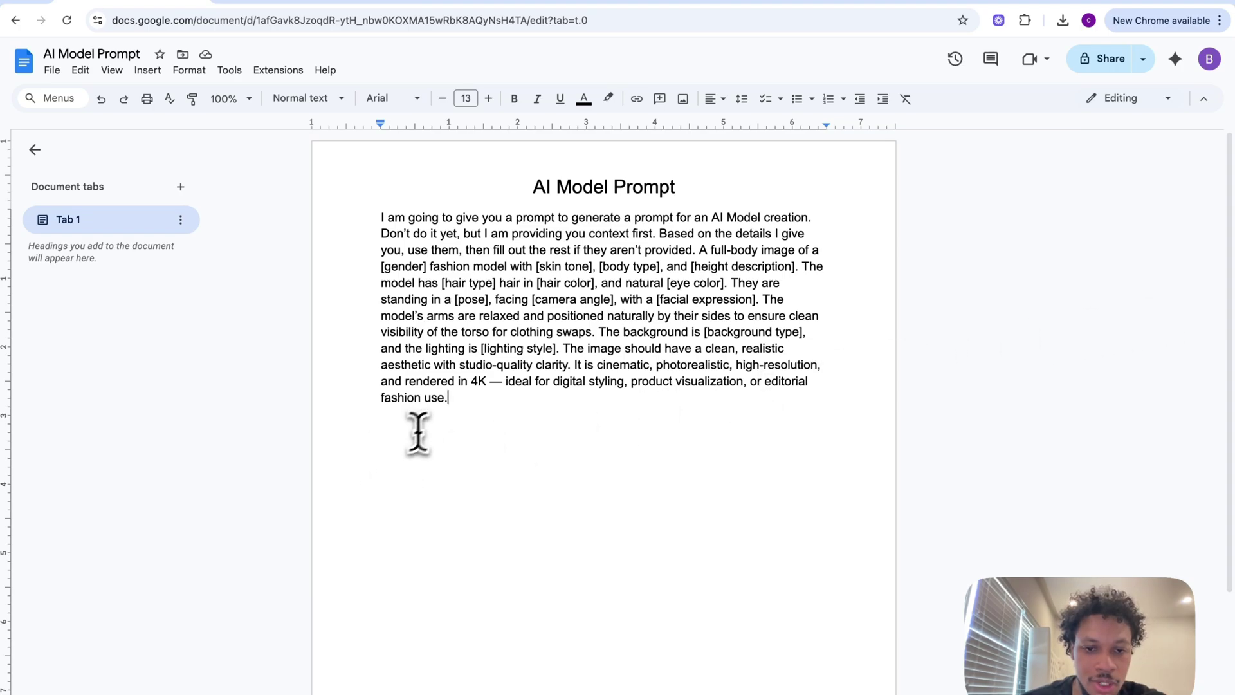
# Step: Copy the AI model prompt template from the document and send it as the first message of a new ChatGPT chat
pyautogui.moveTo(418, 433); pyautogui.dragTo(435, 408)
pyautogui.moveTo(540, 524); pyautogui.dragTo(409, 267)
pyautogui.press('super+c')
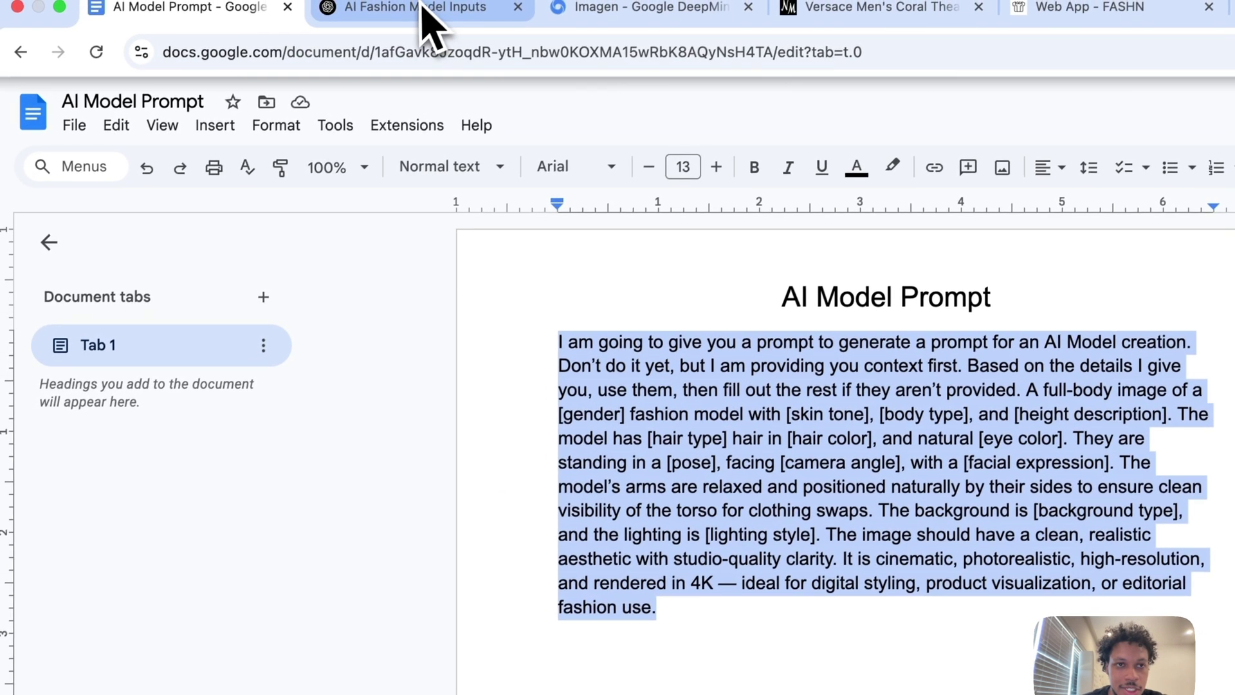
pyautogui.click(424, 12)
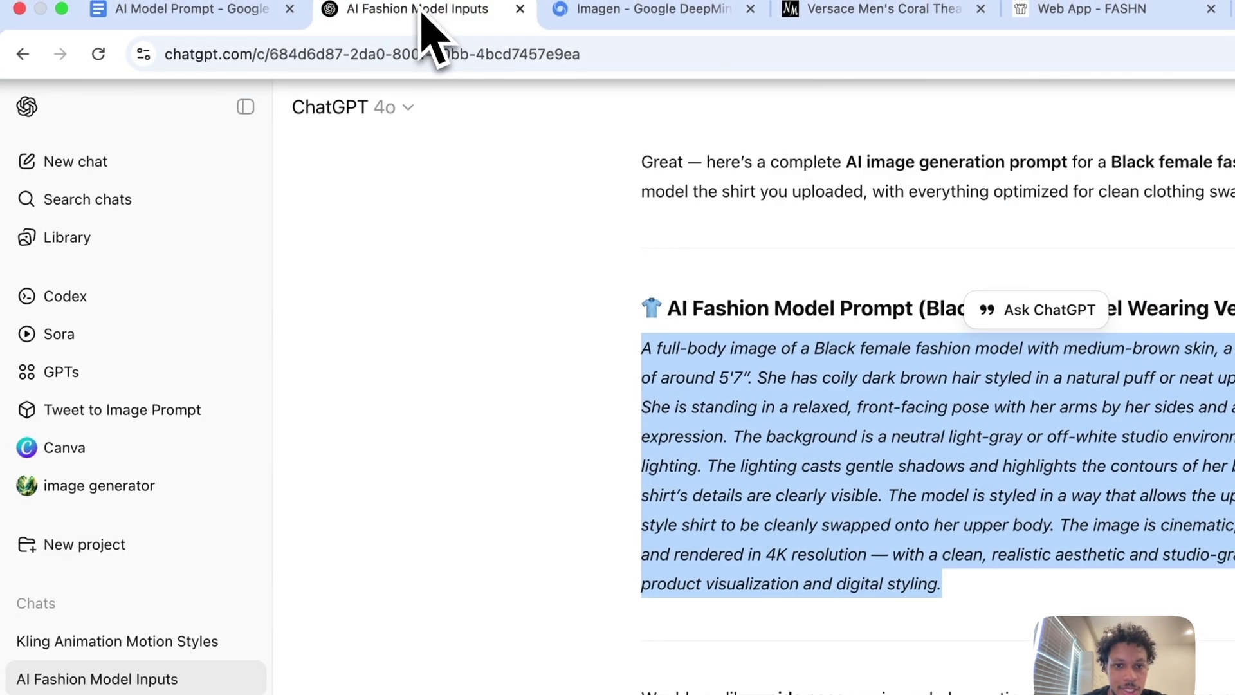
pyautogui.click(154, 163)
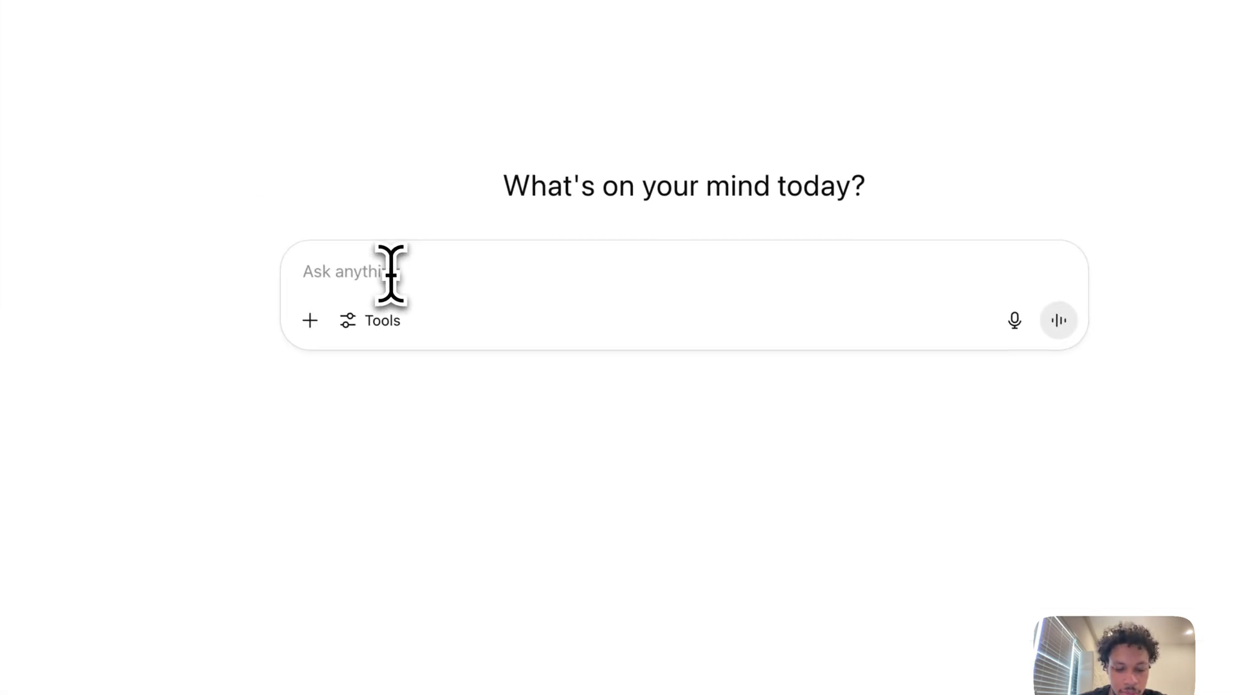
pyautogui.press('super+v')
pyautogui.press('Return')
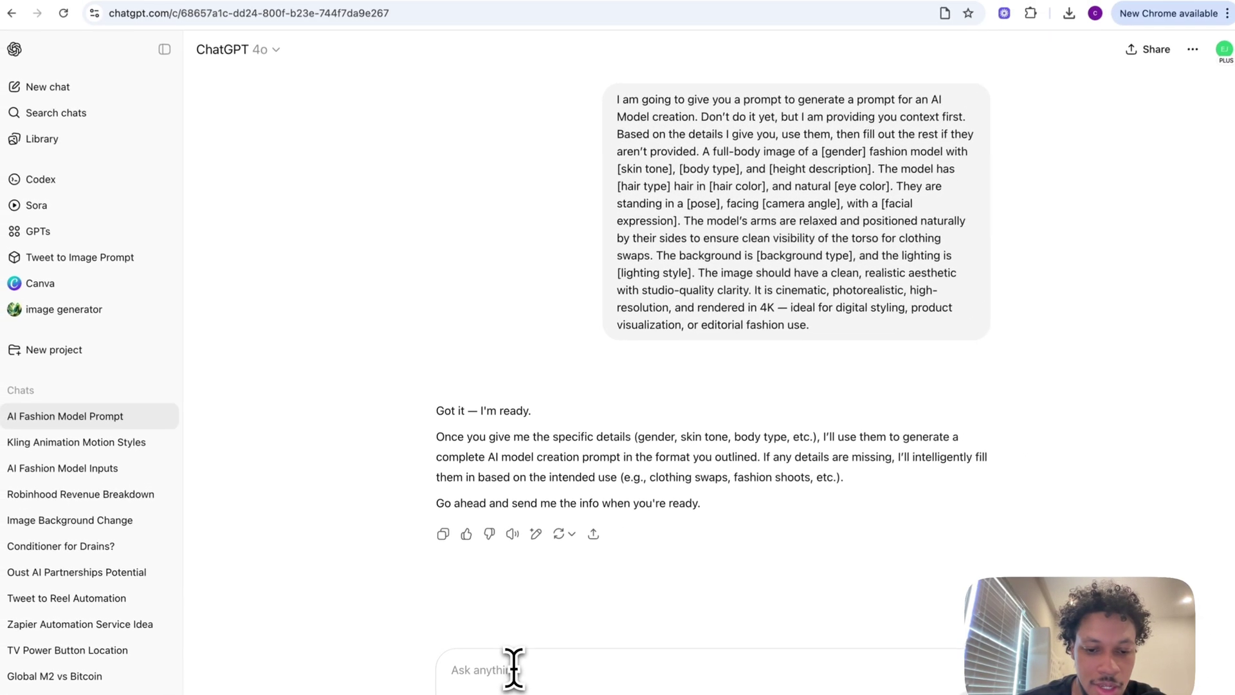
# Step: Send ChatGPT the request "Create a black female model with curly hair"
pyautogui.write('Create a')
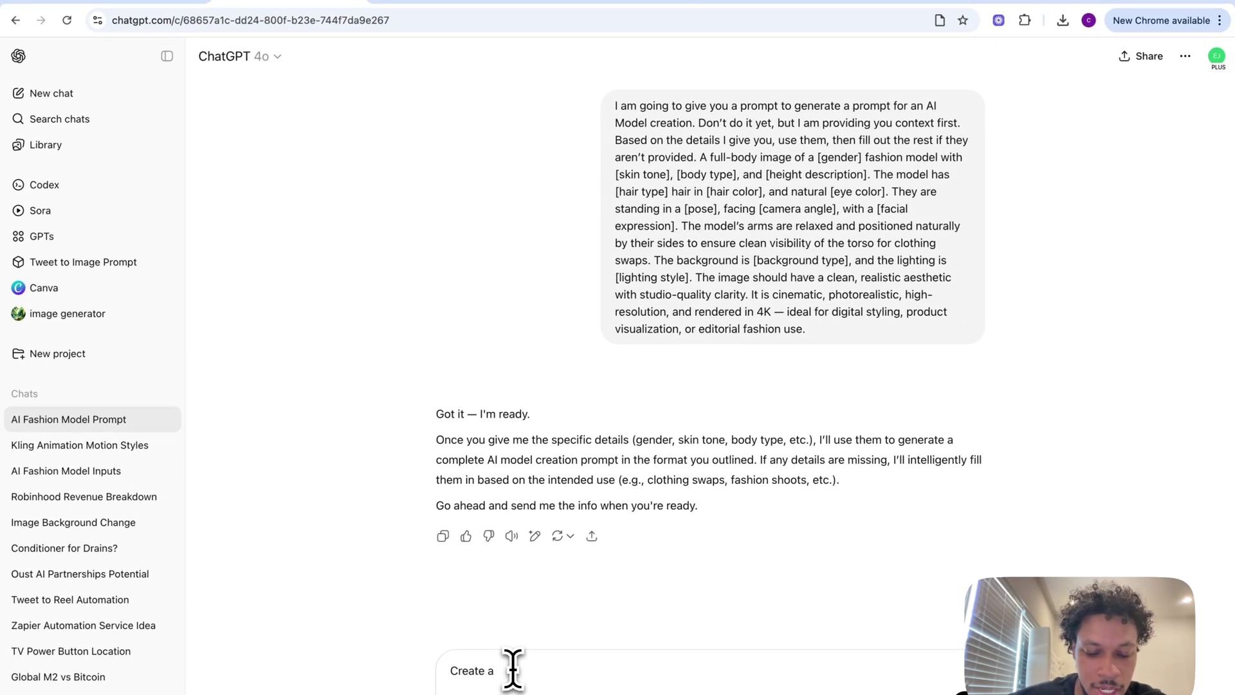
pyautogui.write(' black fem')
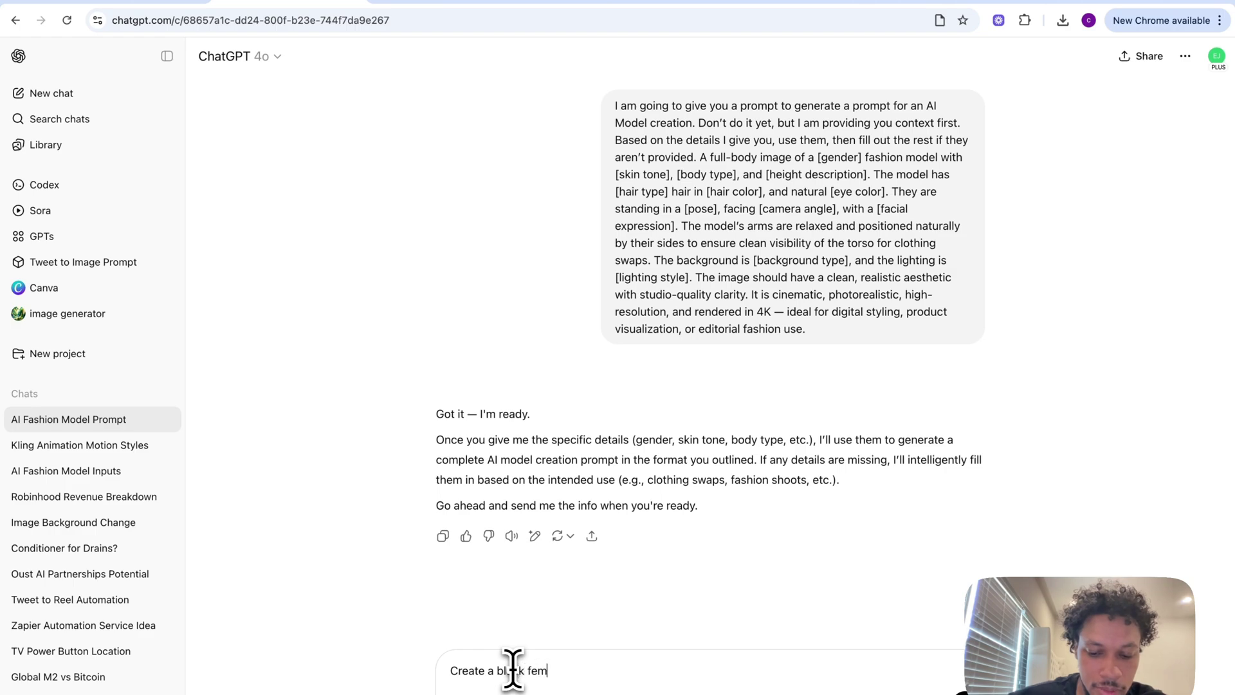
pyautogui.write('ale model with ')
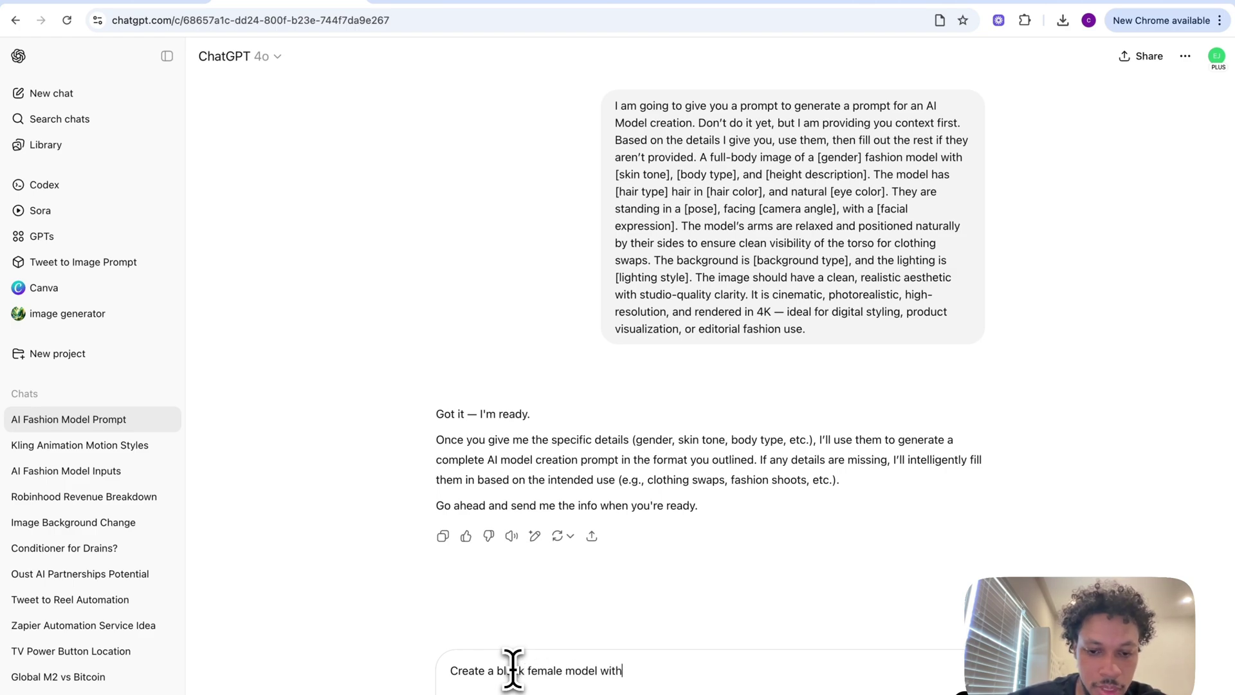
pyautogui.write('curly hair')
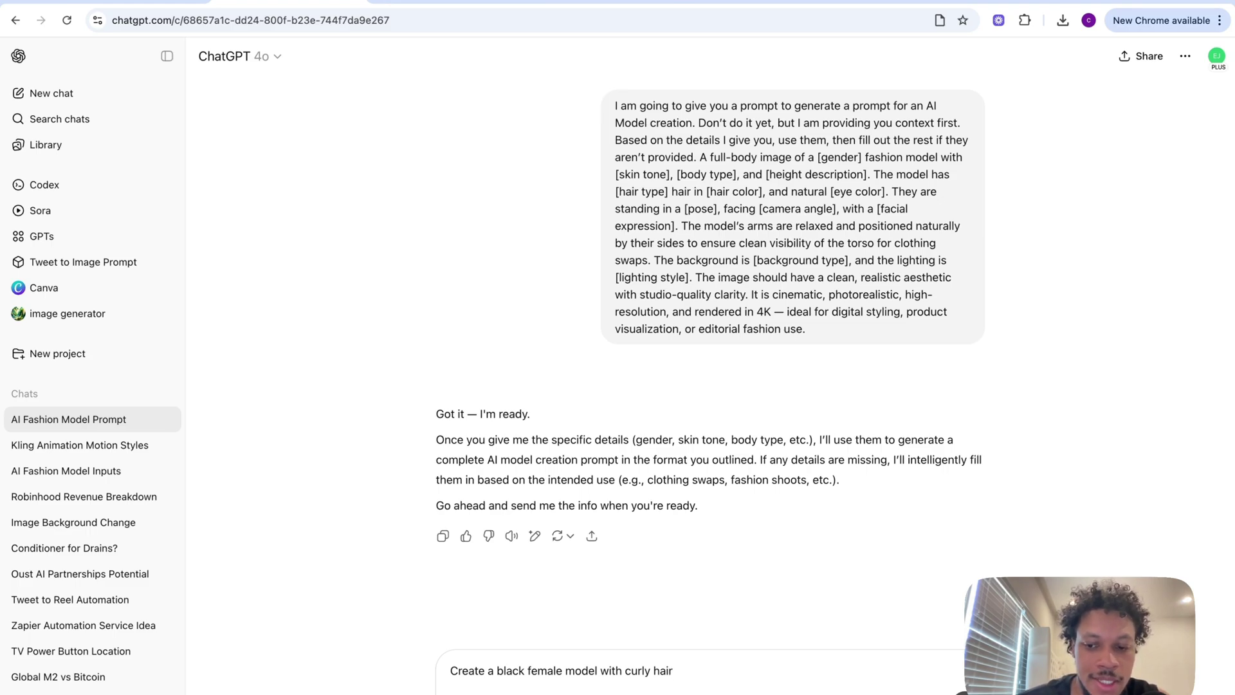
pyautogui.press('Return')
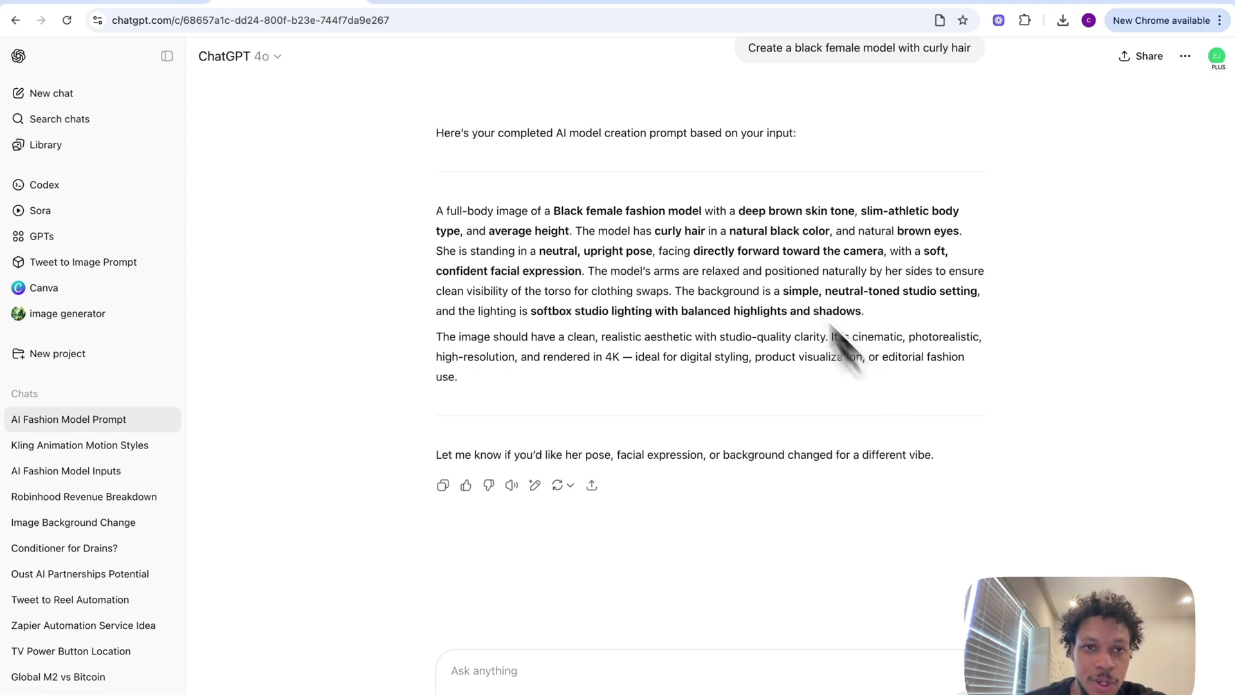
# Step: Switch to the Google DeepMind Imagen page and enter the Whisk tool from there
pyautogui.click(457, 1)
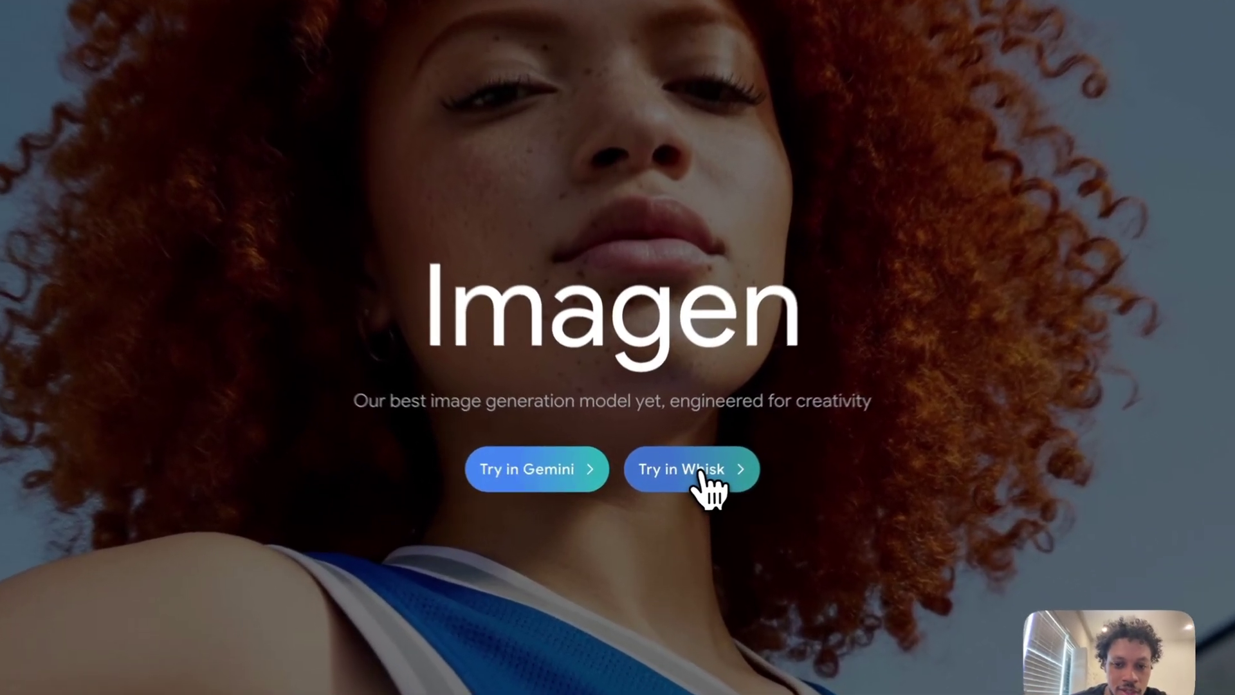
pyautogui.click(718, 488)
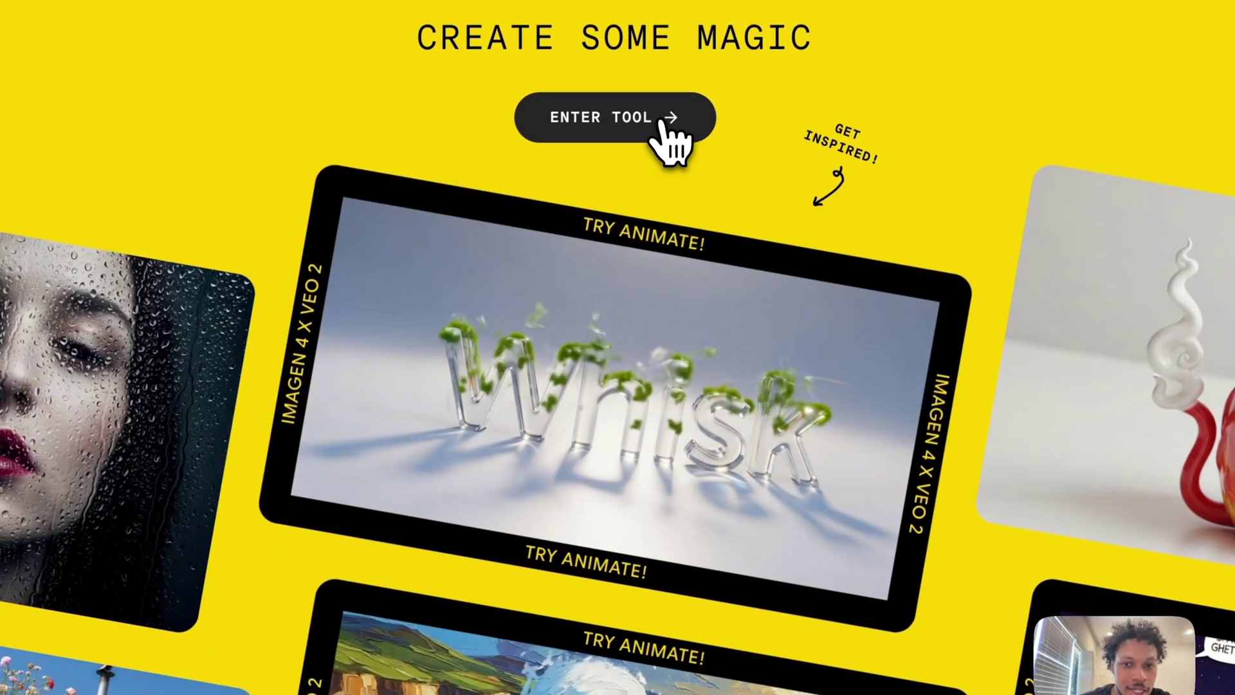
pyautogui.click(669, 132)
# Step: Enter ChatGPT's completed fashion model prompt in Whisk and generate images in the 9:16 portrait aspect ratio
pyautogui.click(369, 601)
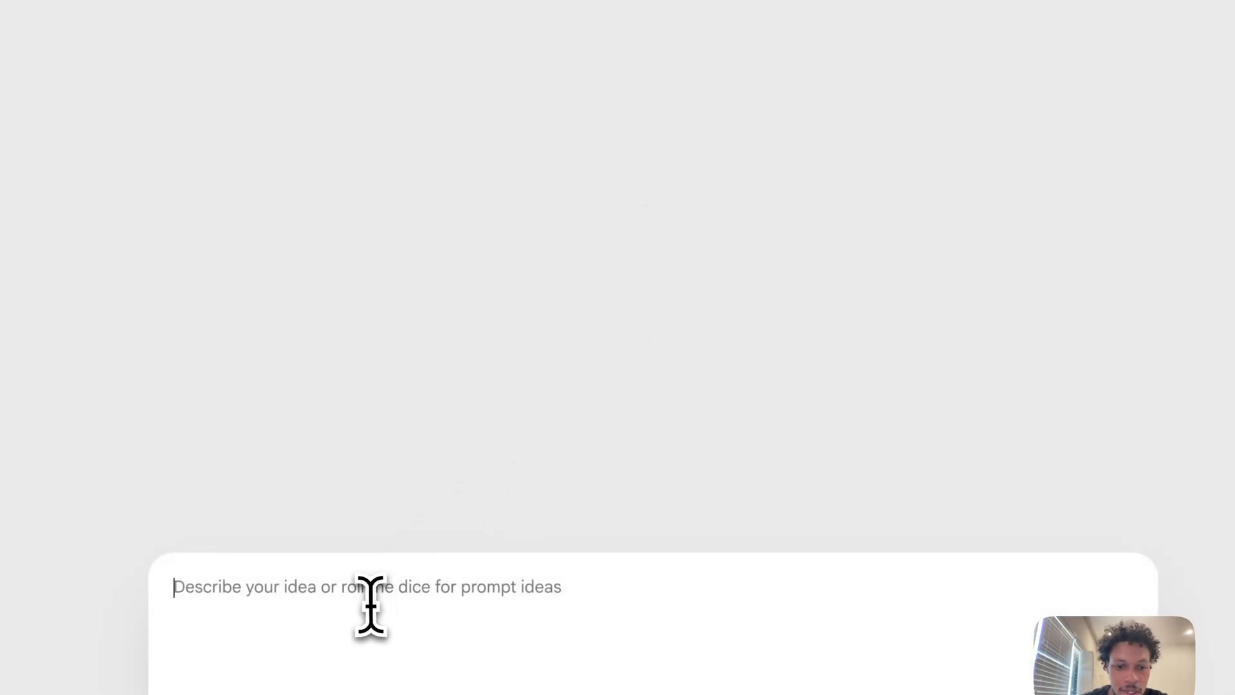
pyautogui.hotkey('ctrl', 'v')
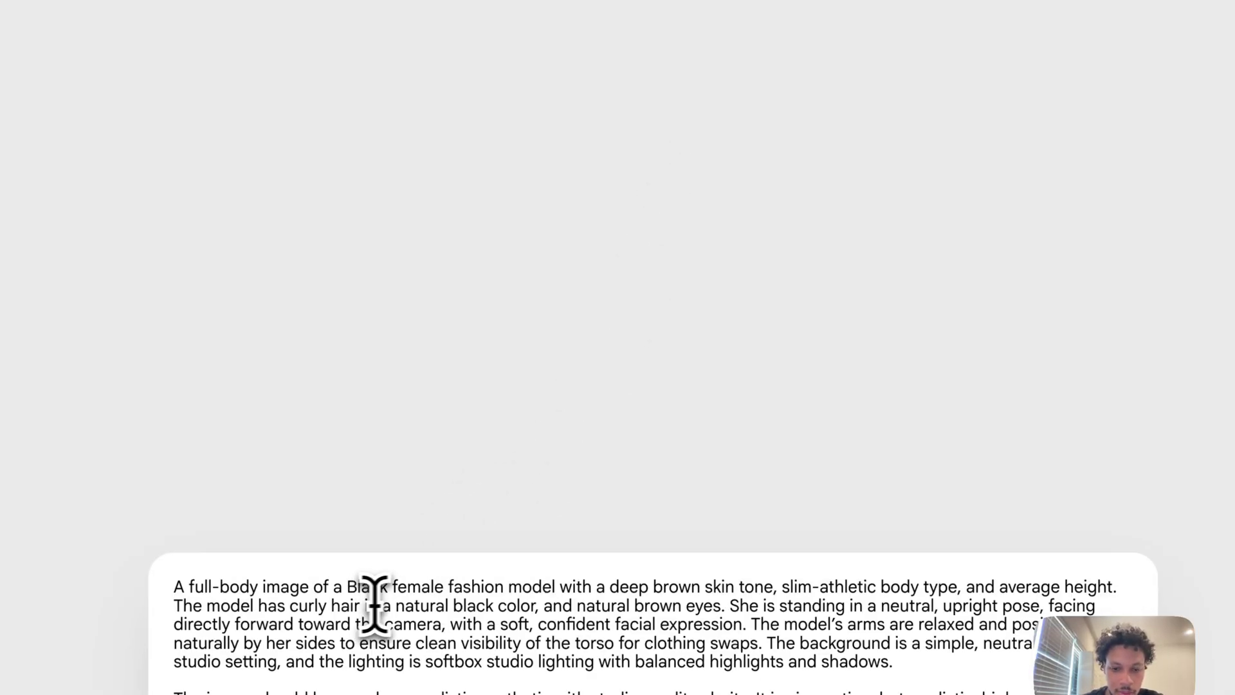
pyautogui.click(752, 619)
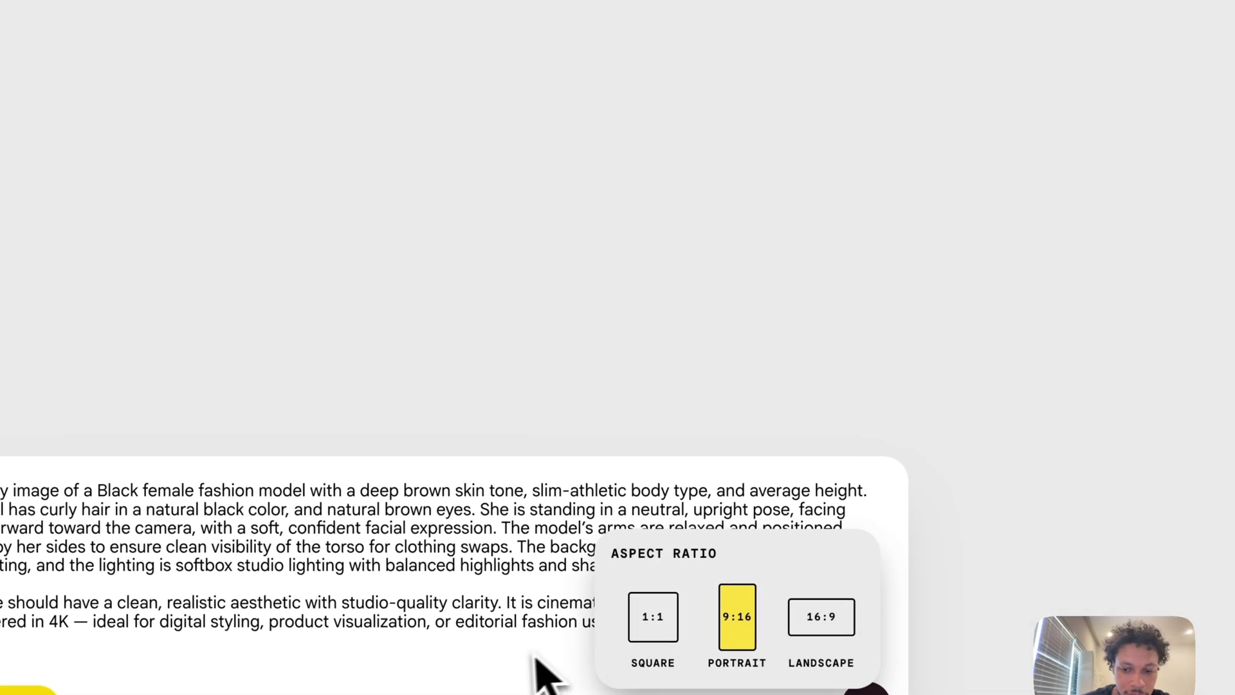
pyautogui.click(538, 669)
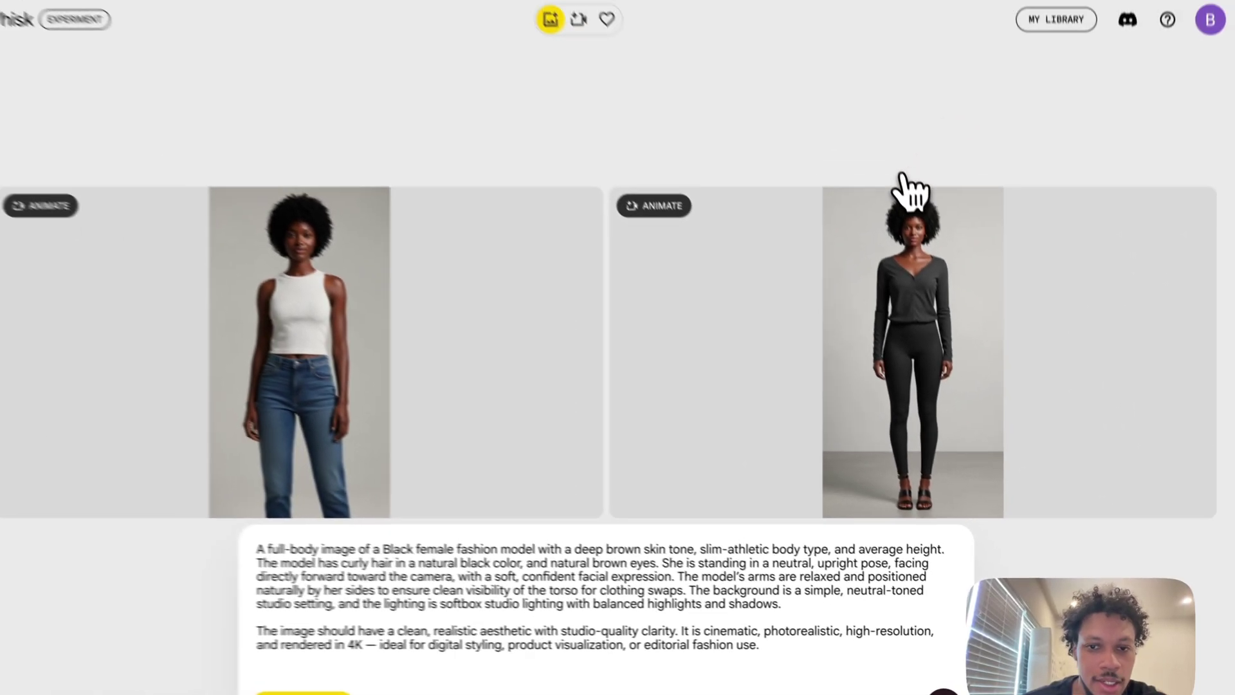
# Step: Compare the two generated model images in enlarged view, the white tank top with jeans and the all-black outfit
pyautogui.click(531, 243)
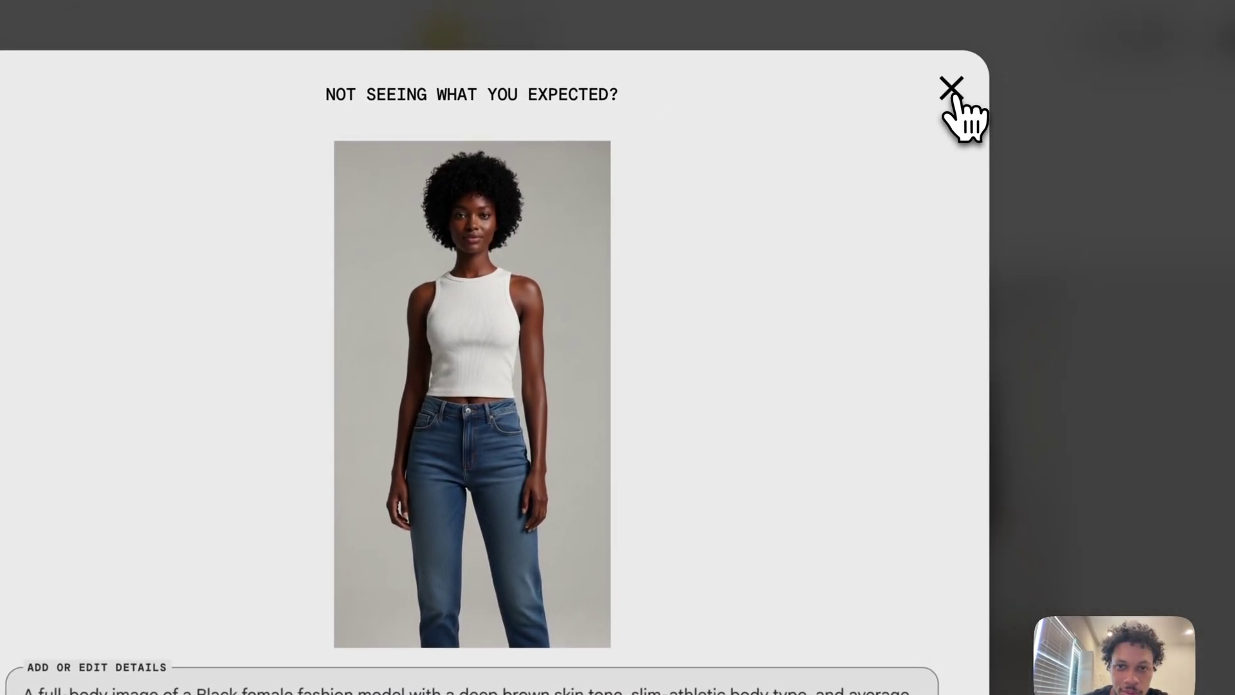
pyautogui.click(1104, 5)
pyautogui.click(954, 496)
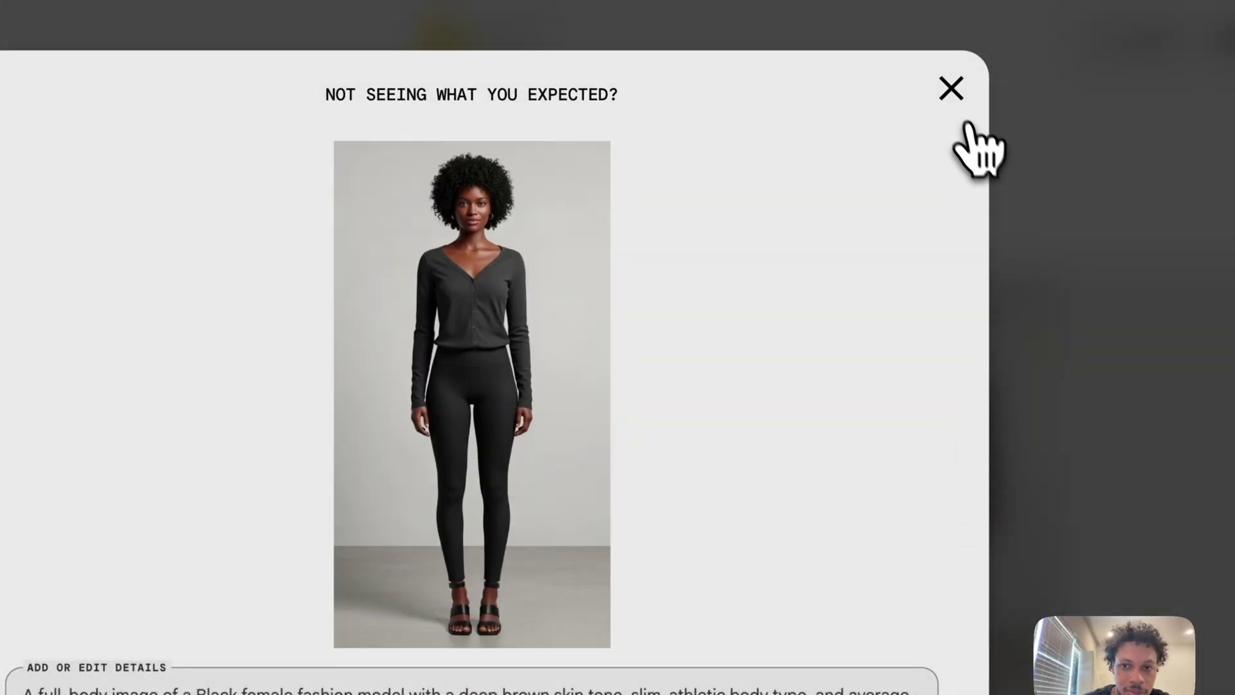
pyautogui.click(952, 90)
pyautogui.click(276, 390)
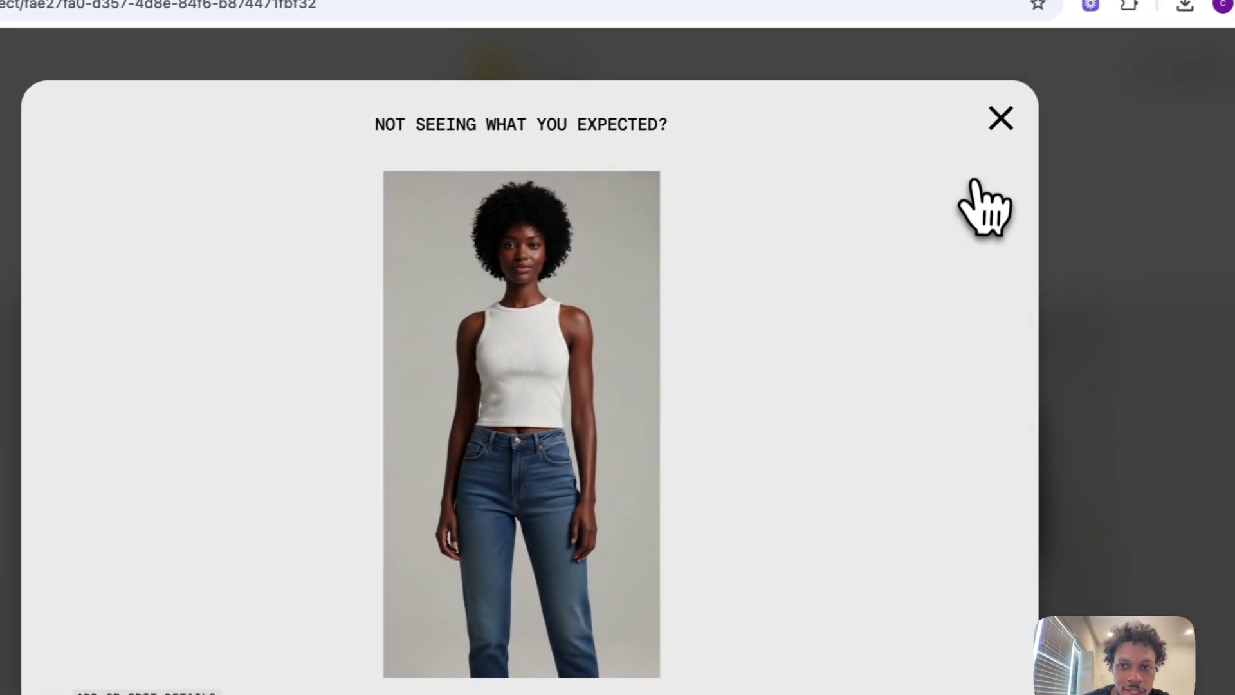
pyautogui.click(996, 119)
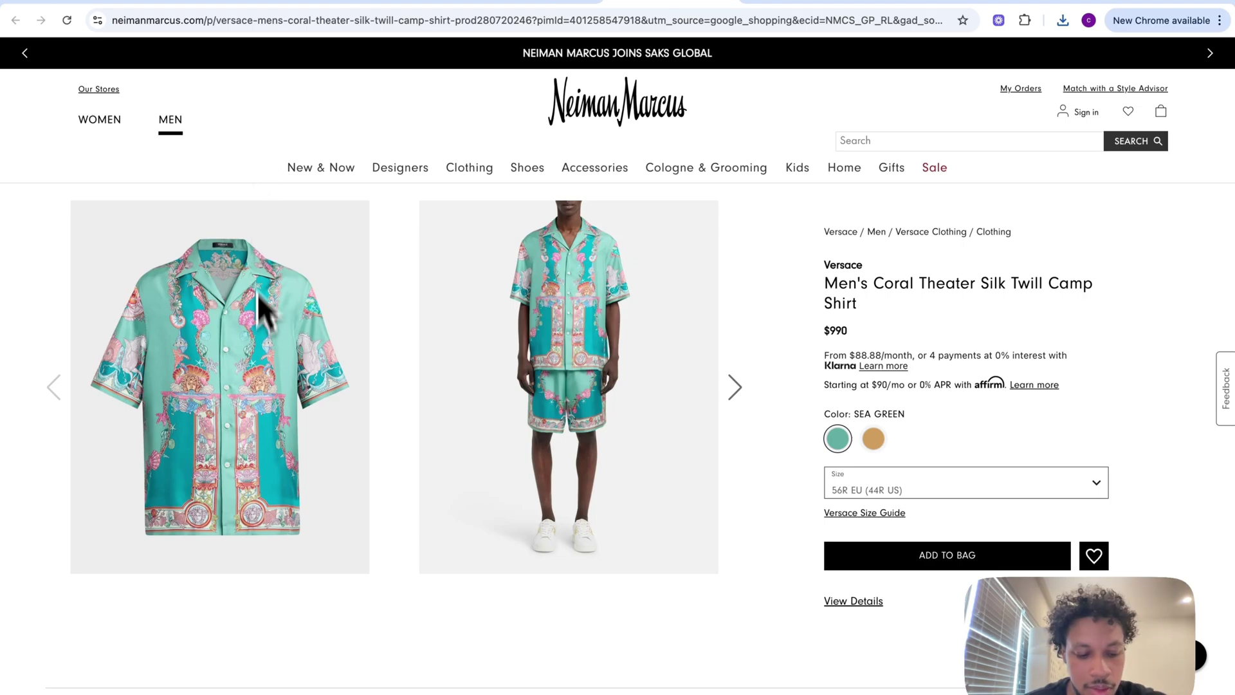
# Step: Save the product photo of the sea green Versace camp shirt to Downloads as "Versace shirt"
pyautogui.rightClick(285, 443)
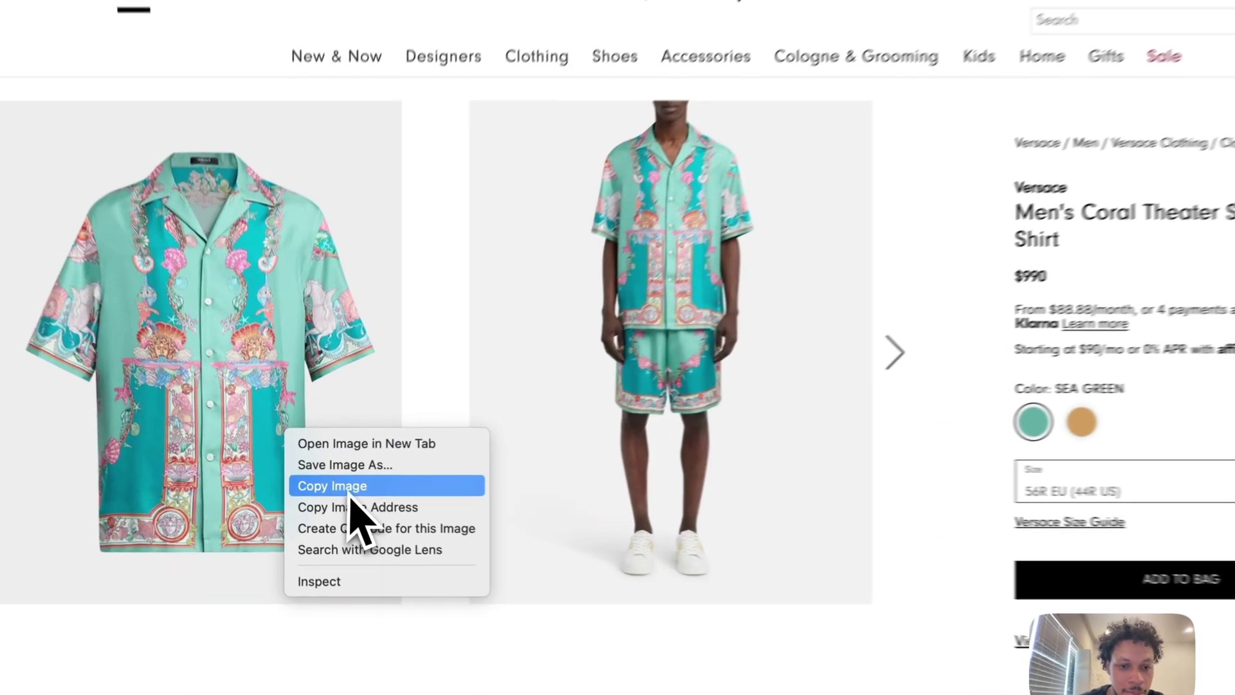
pyautogui.click(332, 472)
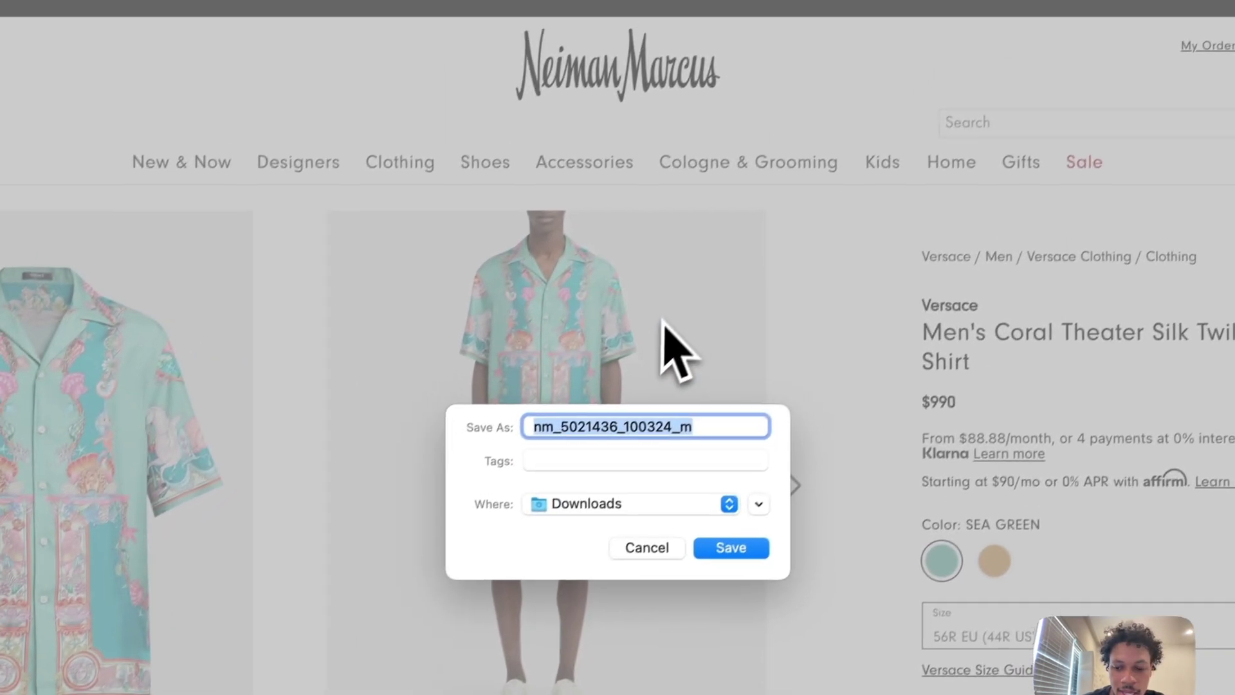
pyautogui.press('BackSpace')
pyautogui.write('V')
pyautogui.write('ersace s')
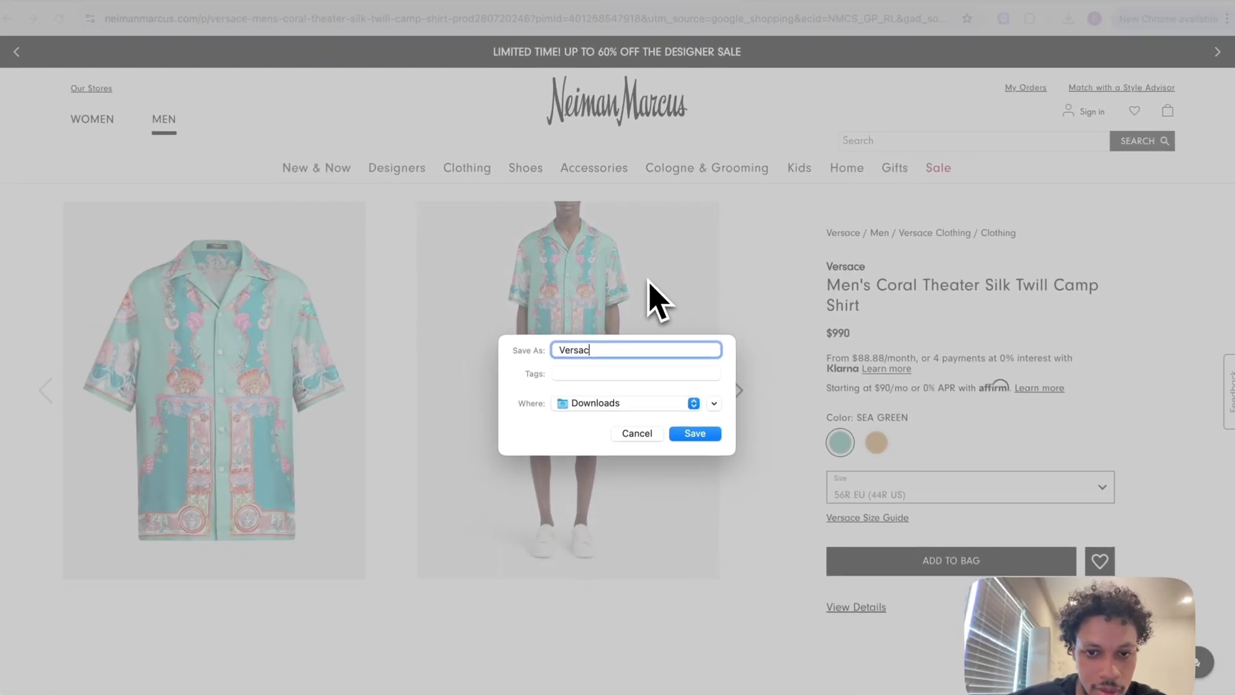
pyautogui.write('hirt')
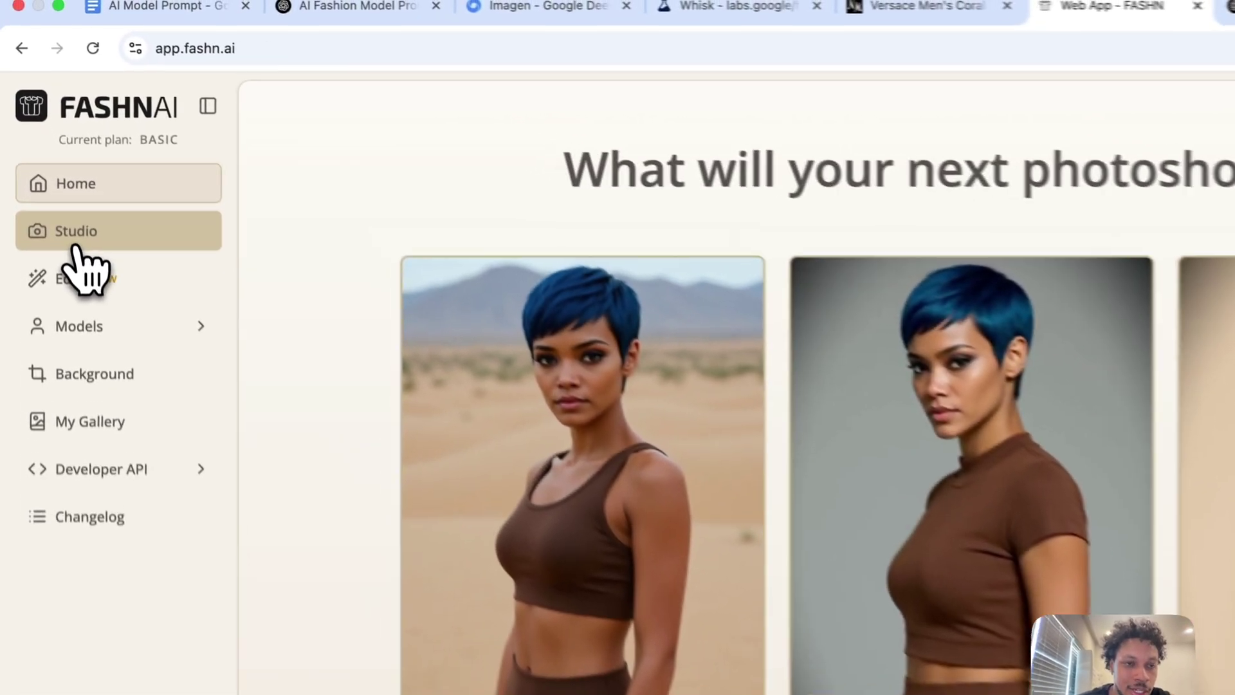
# Step: In FASHN's Studio, load Whisk_f0c0346e96.jpg as the model and Versace shirt.jpeg as the garment from the recent downloads
pyautogui.click(53, 158)
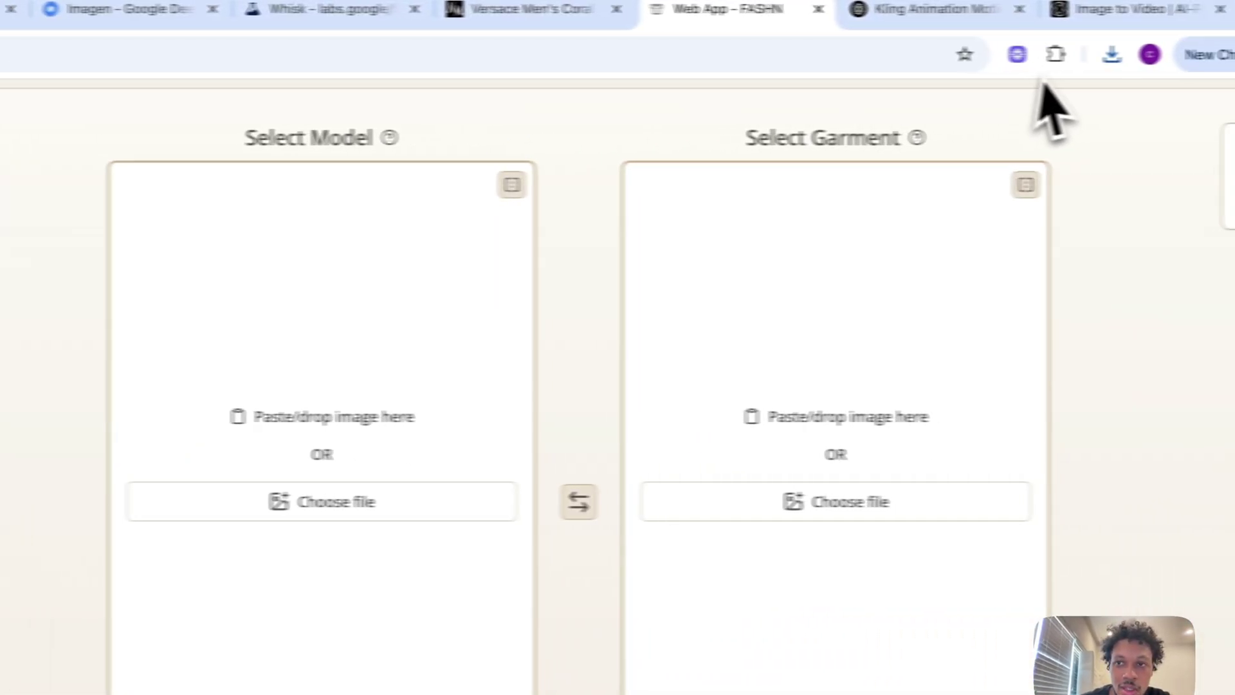
pyautogui.click(1043, 57)
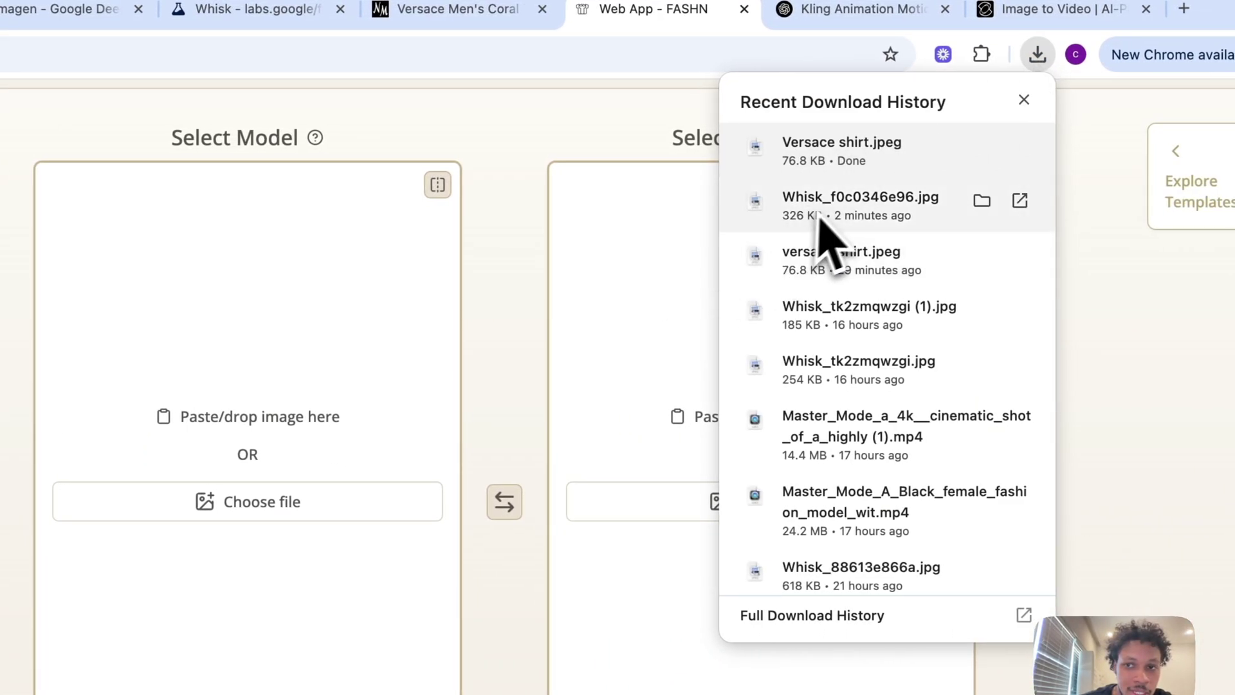
pyautogui.moveTo(832, 213); pyautogui.dragTo(217, 289)
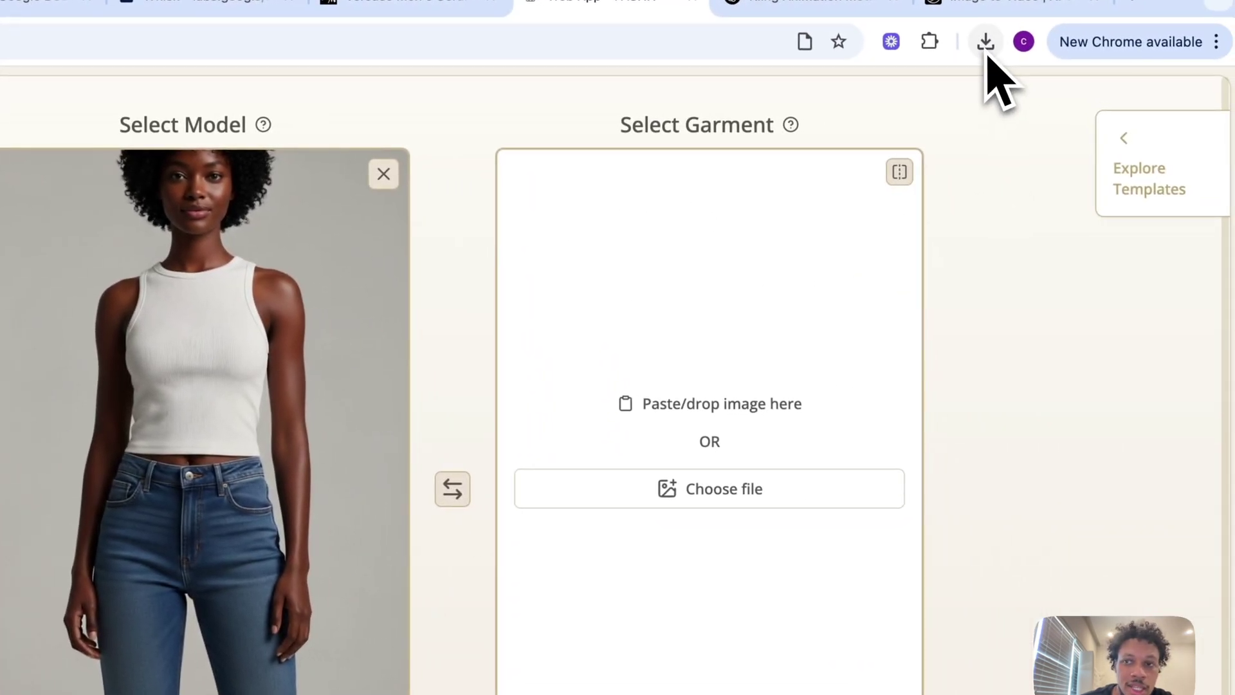
pyautogui.click(986, 52)
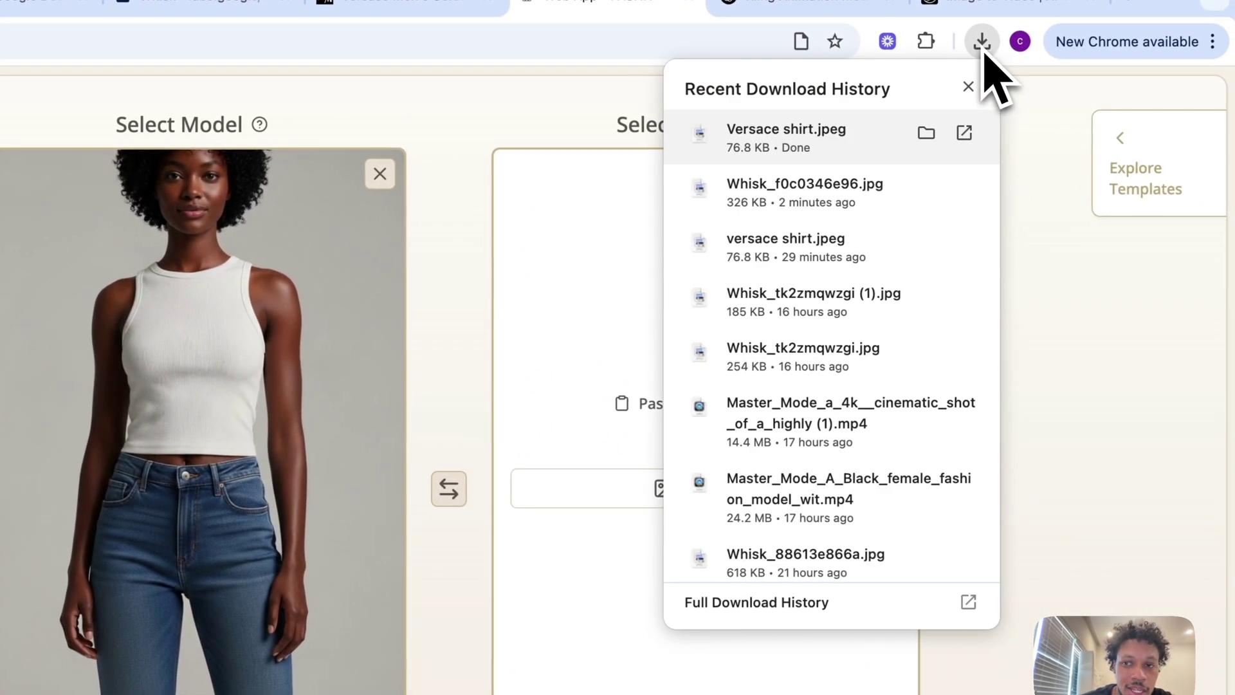
pyautogui.moveTo(789, 161); pyautogui.dragTo(579, 322)
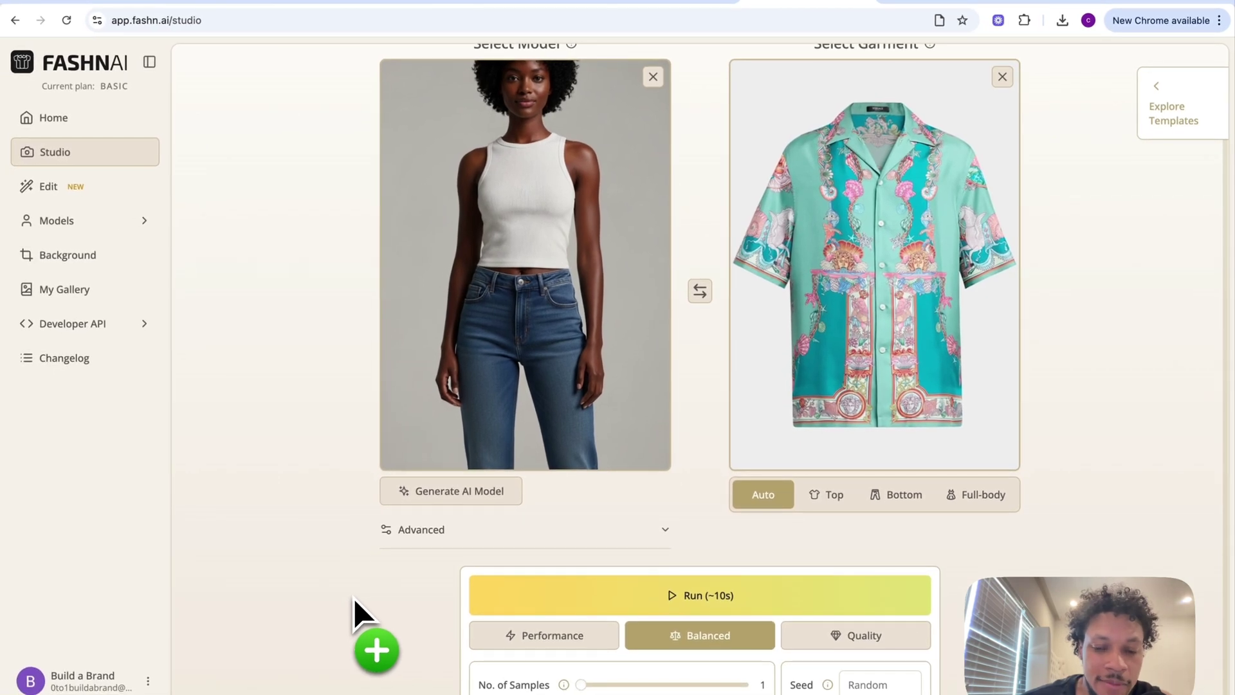
pyautogui.moveTo(353, 597); pyautogui.dragTo(765, 579)
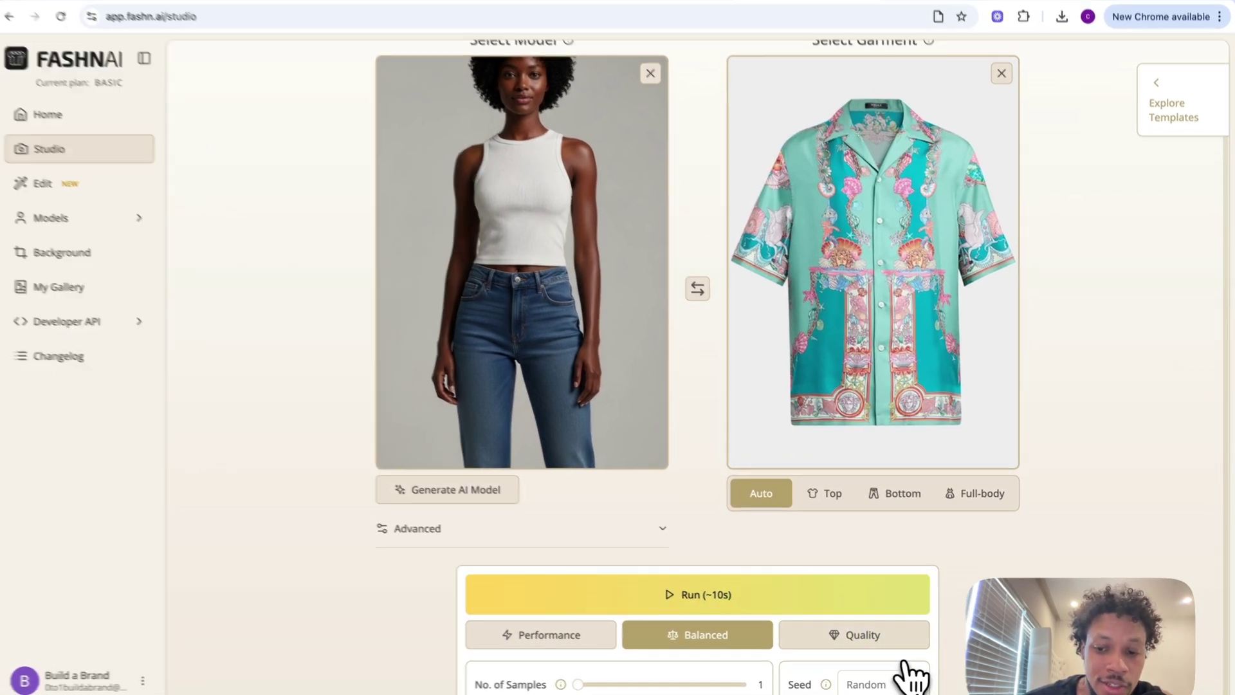
# Step: Run the try-on in Quality mode, view the result image in its own tab, and return to FASHN
pyautogui.click(881, 642)
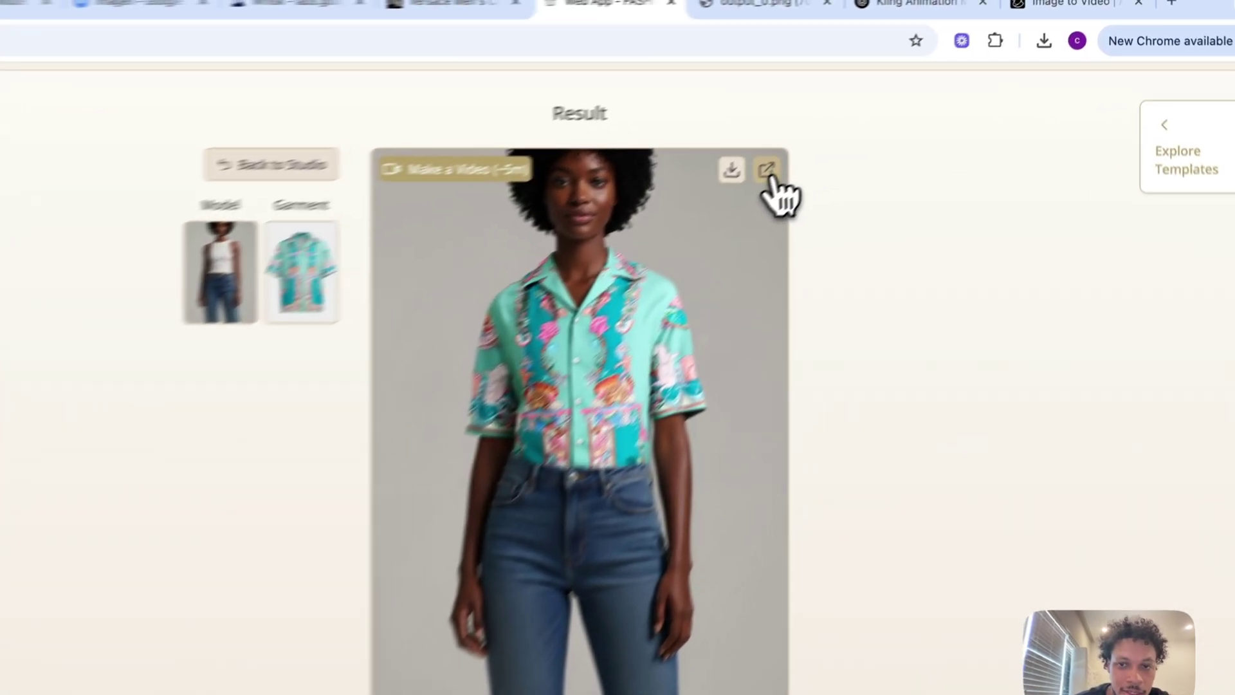
pyautogui.click(846, 121)
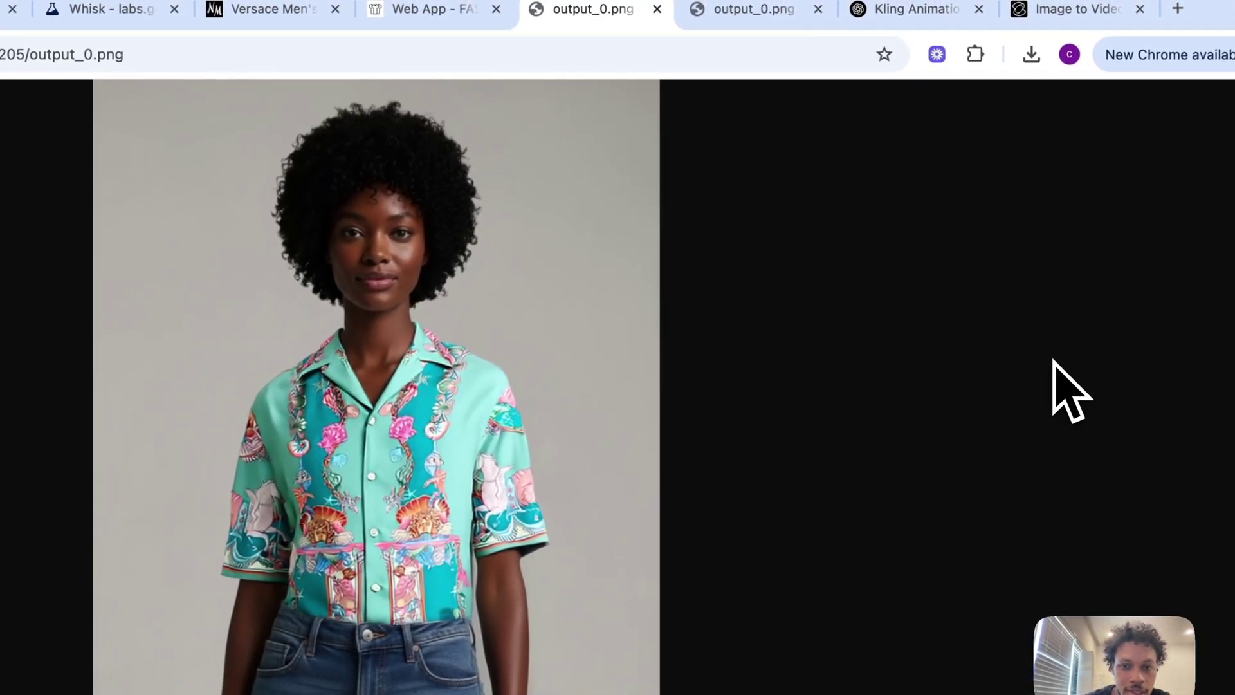
pyautogui.click(450, 13)
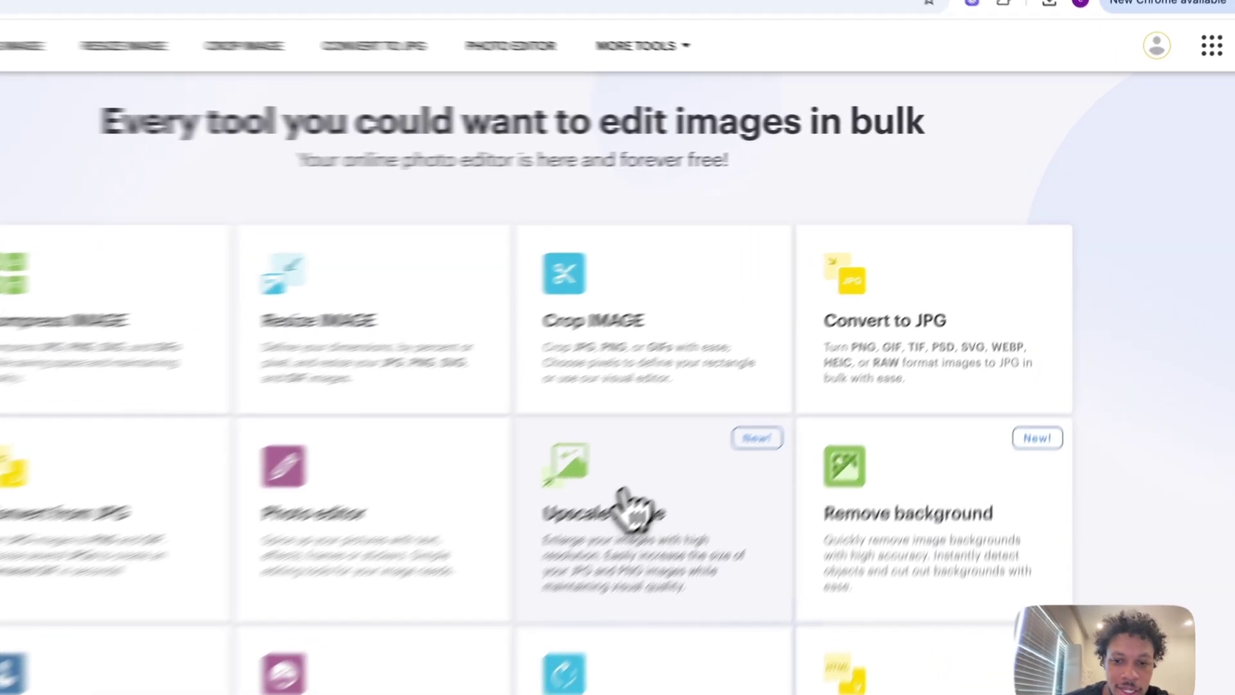
# Step: Open the Upscale image tool and load the downloaded fashn-try-on image into it
pyautogui.click(704, 444)
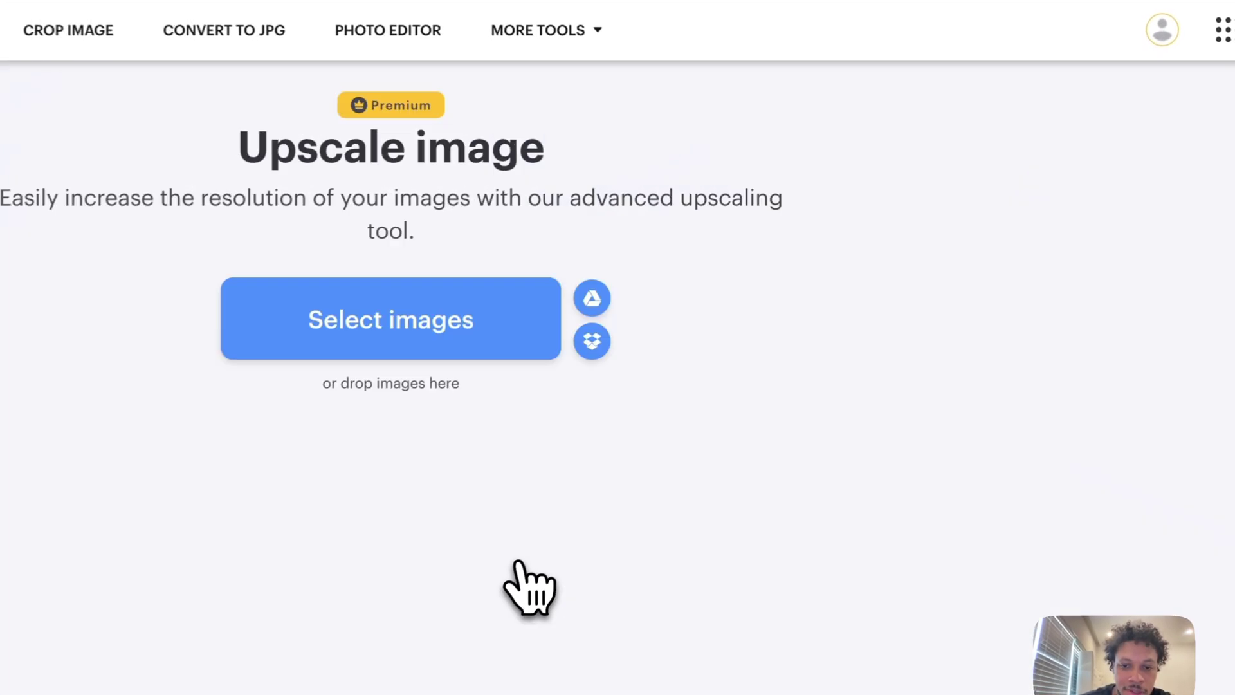
pyautogui.click(1032, 0)
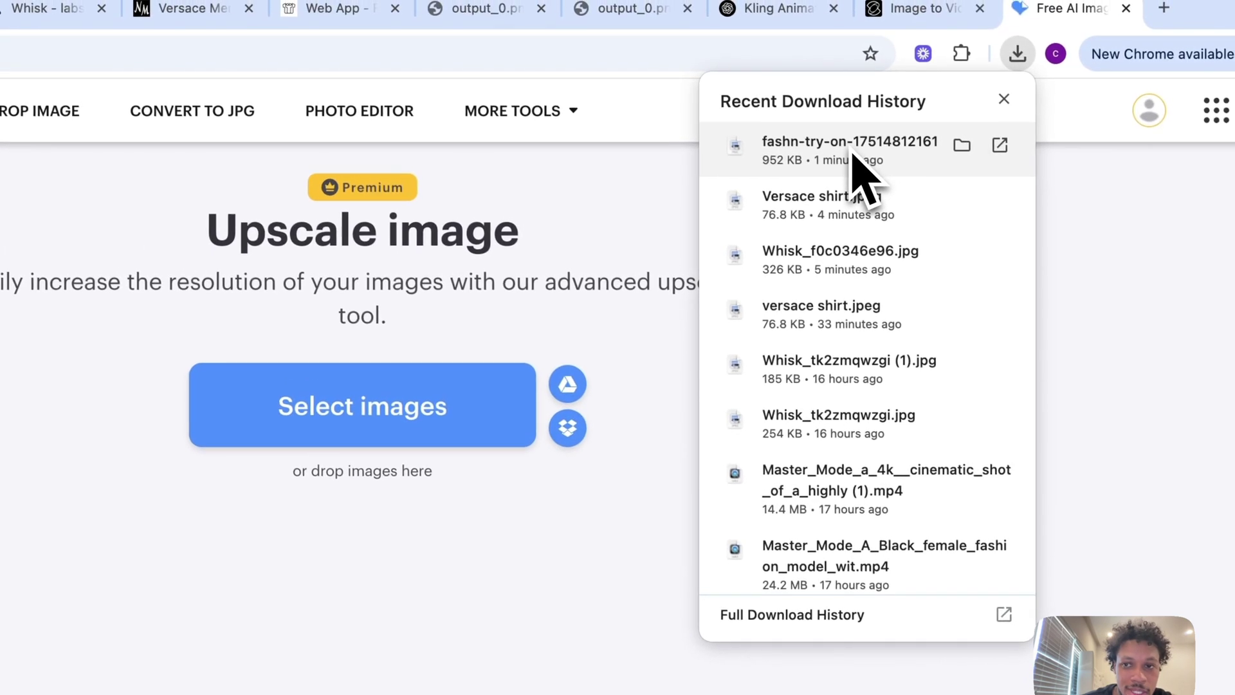
pyautogui.moveTo(864, 68); pyautogui.dragTo(544, 162)
pyautogui.moveTo(529, 250); pyautogui.dragTo(370, 402)
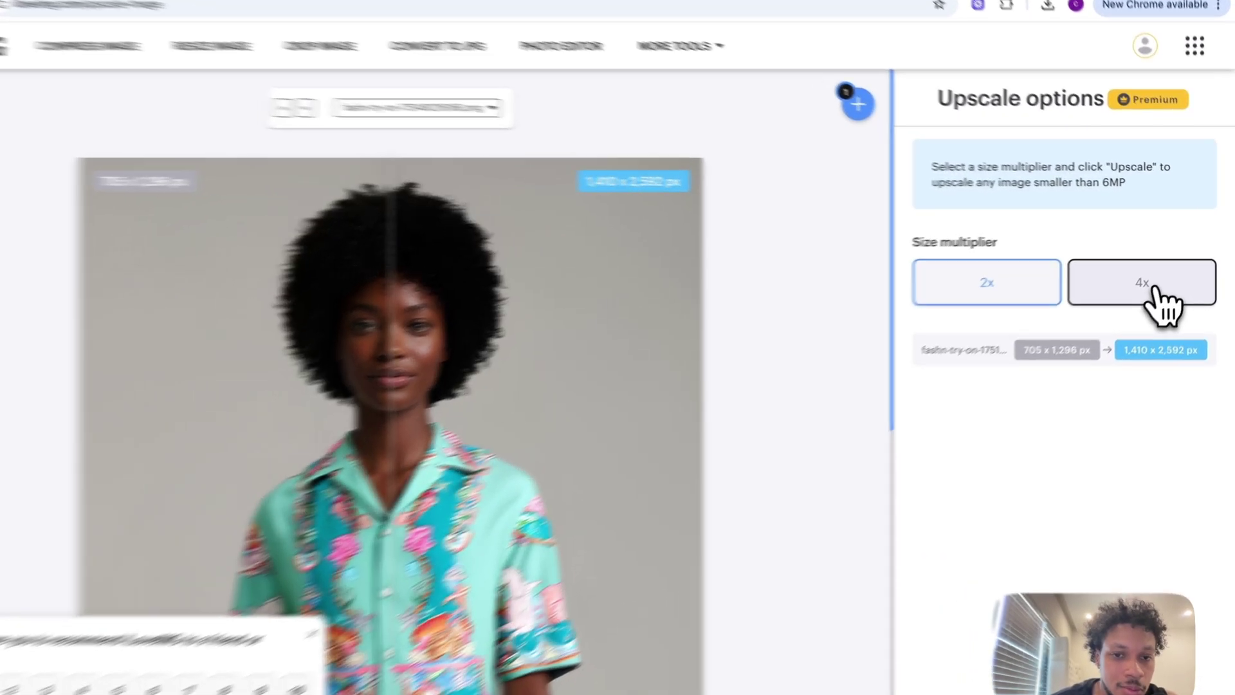
# Step: Set the size multiplier to 4x, compare the original with the upscaled preview, and upscale the try-on image
pyautogui.click(1158, 302)
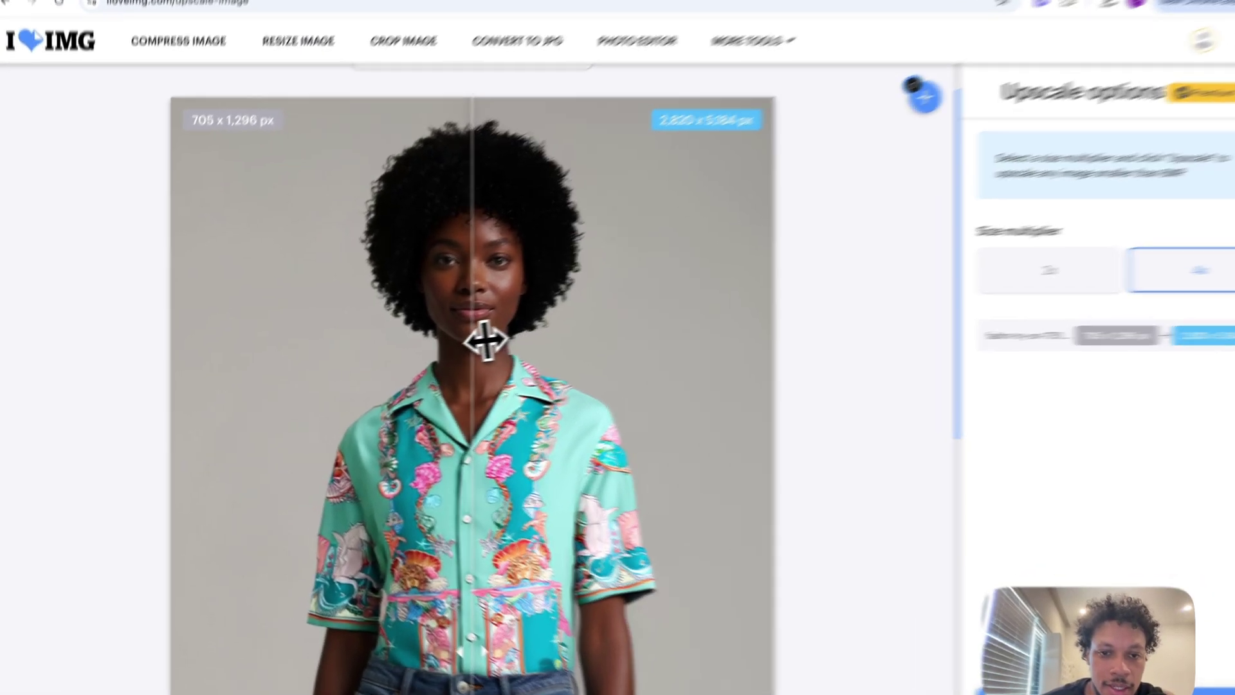
pyautogui.moveTo(425, 349); pyautogui.dragTo(97, 341)
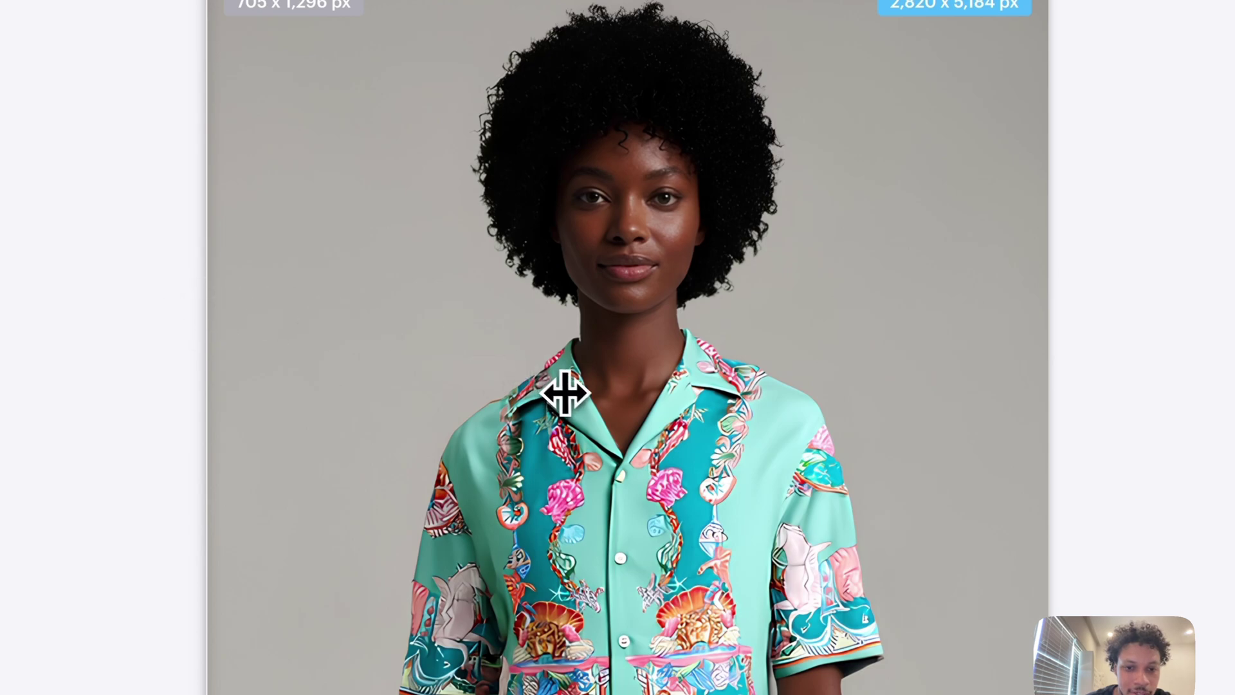
pyautogui.moveTo(393, 374); pyautogui.dragTo(1066, 511)
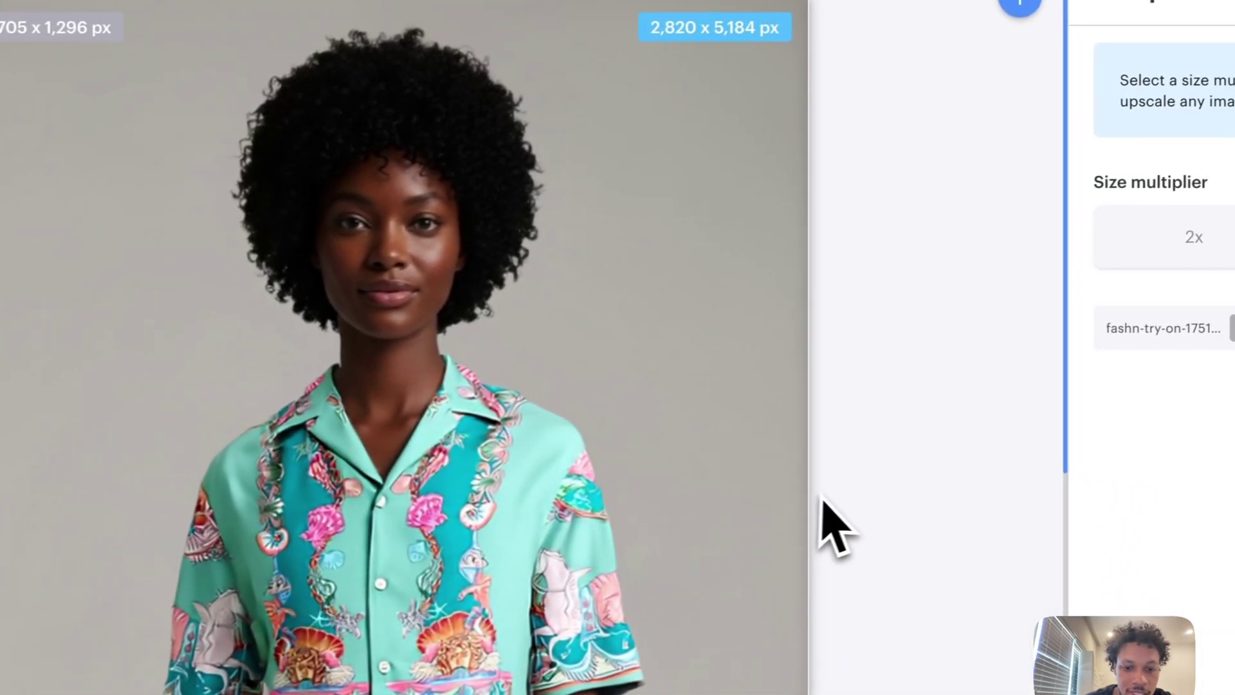
pyautogui.moveTo(830, 528); pyautogui.dragTo(225, 409)
pyautogui.moveTo(379, 338); pyautogui.dragTo(119, 341)
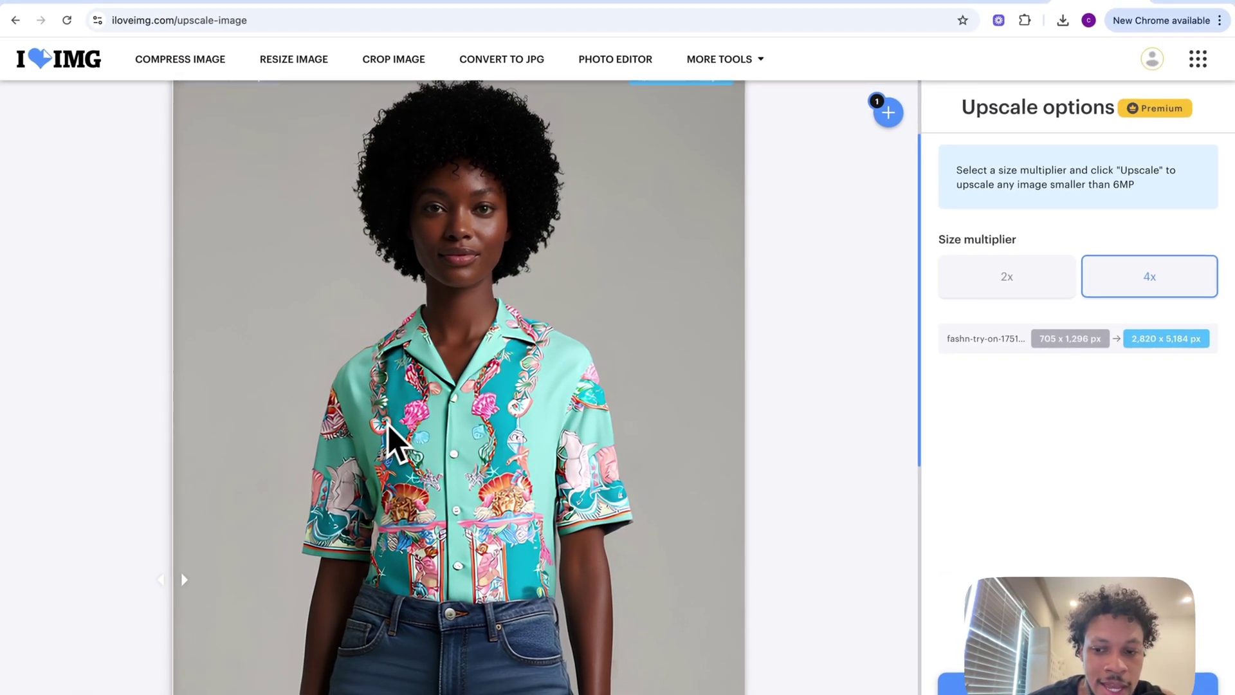
pyautogui.scroll(1, 779, 372)
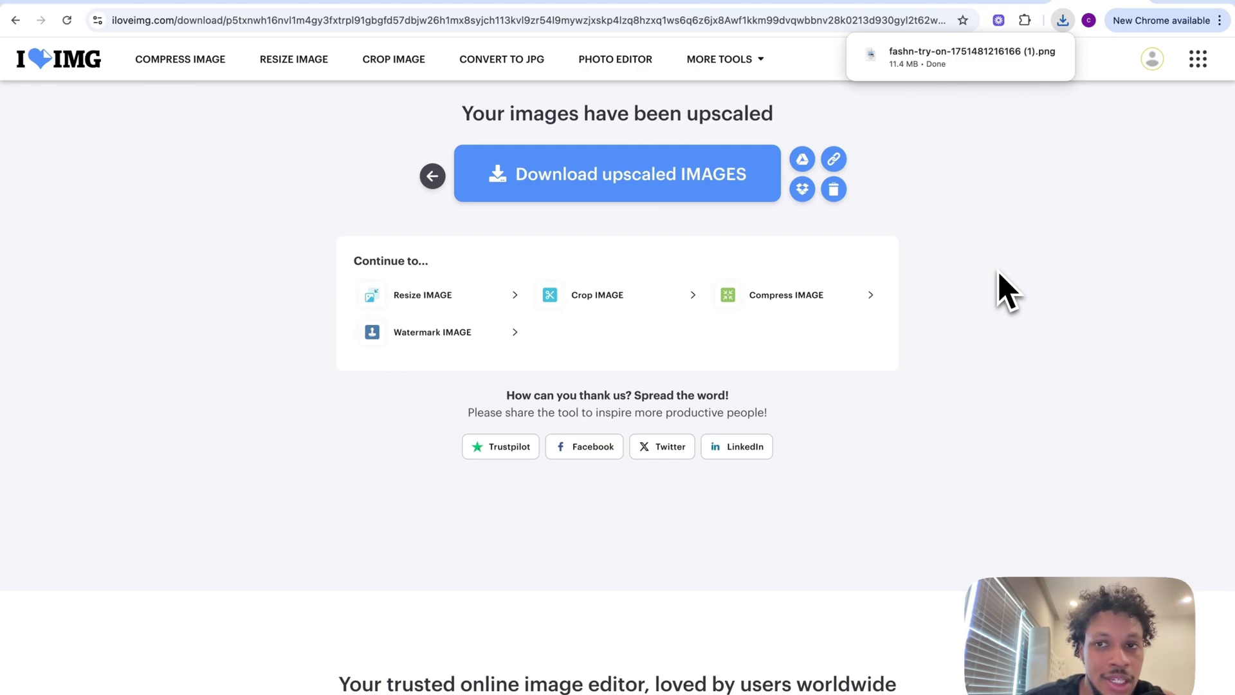
# Step: Switch to the Kling Animation Motion Styles chat in ChatGPT and review the general animation prompt template and its customizable fields
pyautogui.hotkey('ctrl', 'Tab')
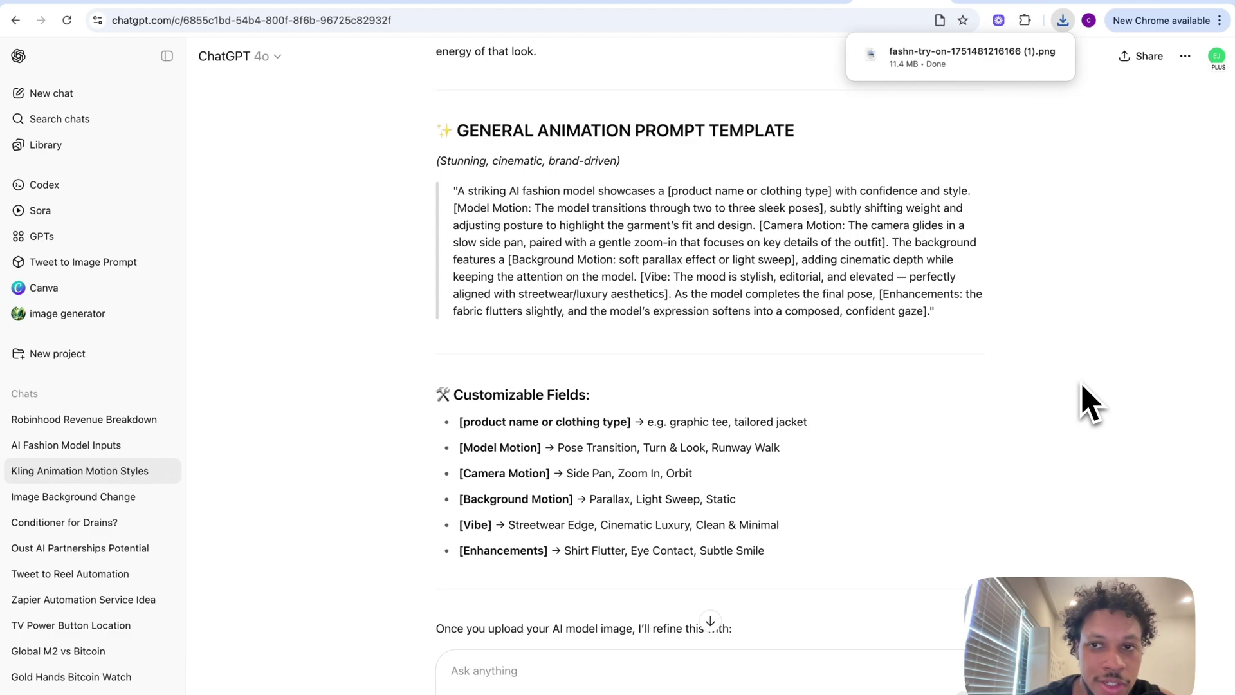
pyautogui.scroll(-1, 1091, 405)
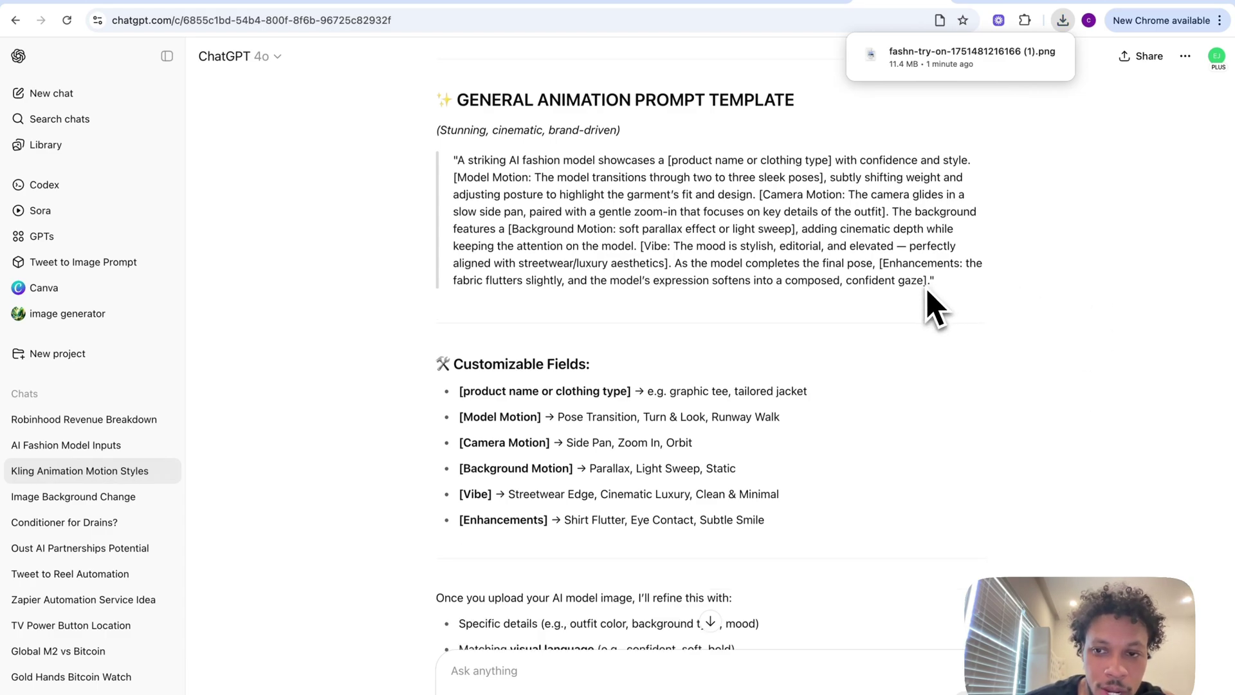
pyautogui.moveTo(929, 283); pyautogui.dragTo(455, 161)
pyautogui.click(1003, 231)
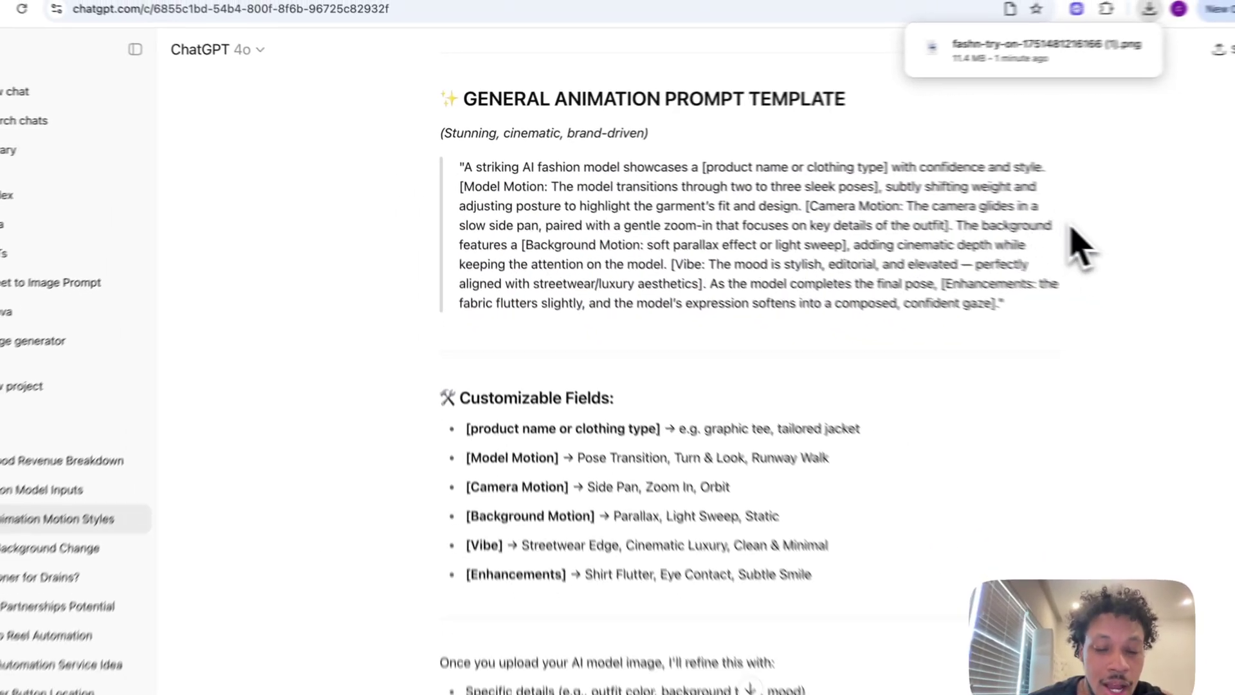
pyautogui.scroll(-1, 1023, 183)
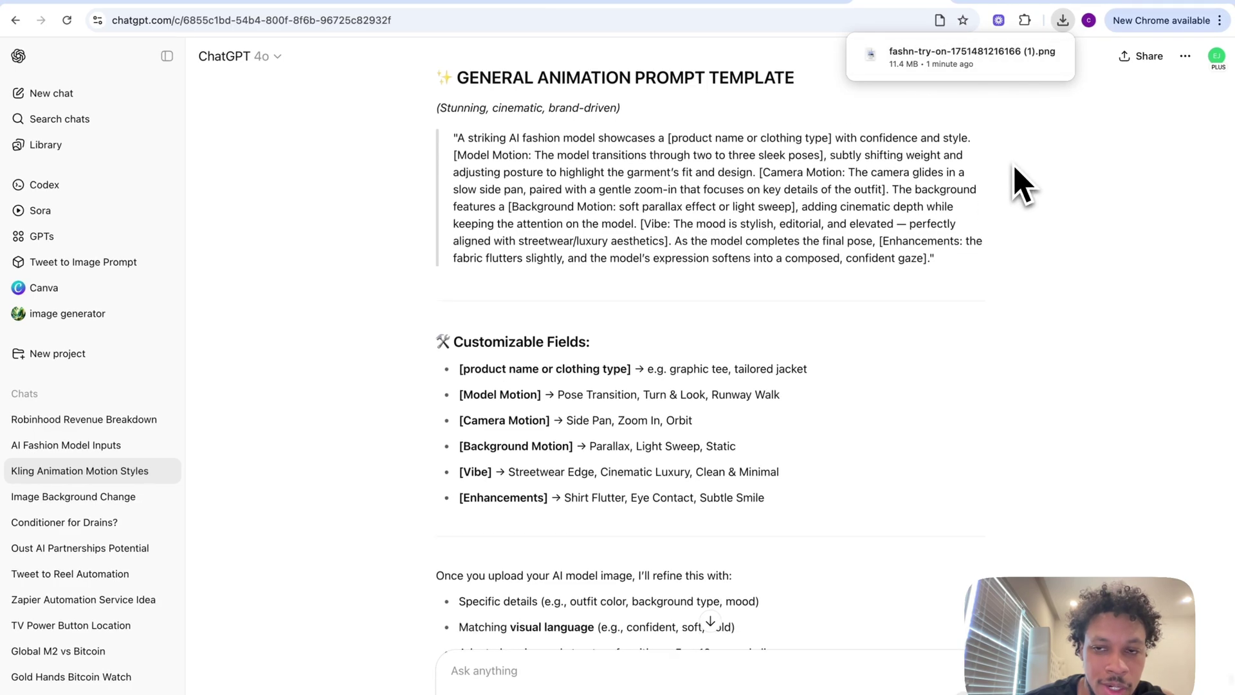
pyautogui.scroll(-1, 1021, 185)
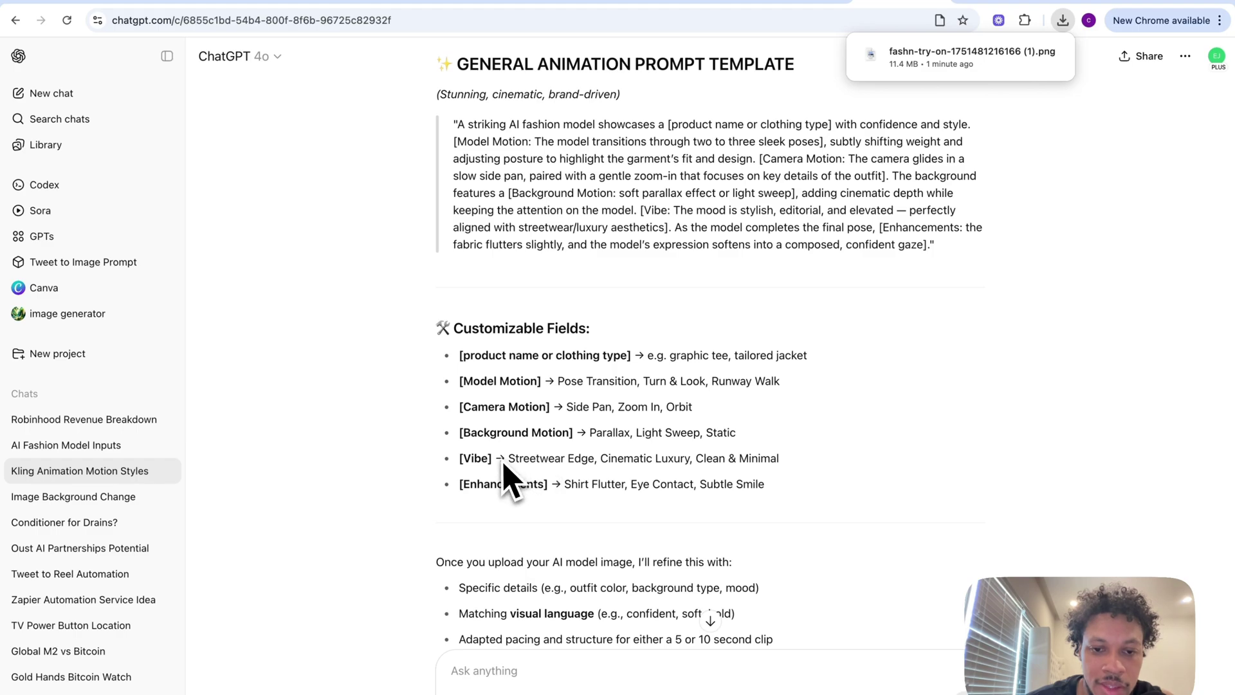
pyautogui.scroll(-2, 565, 502)
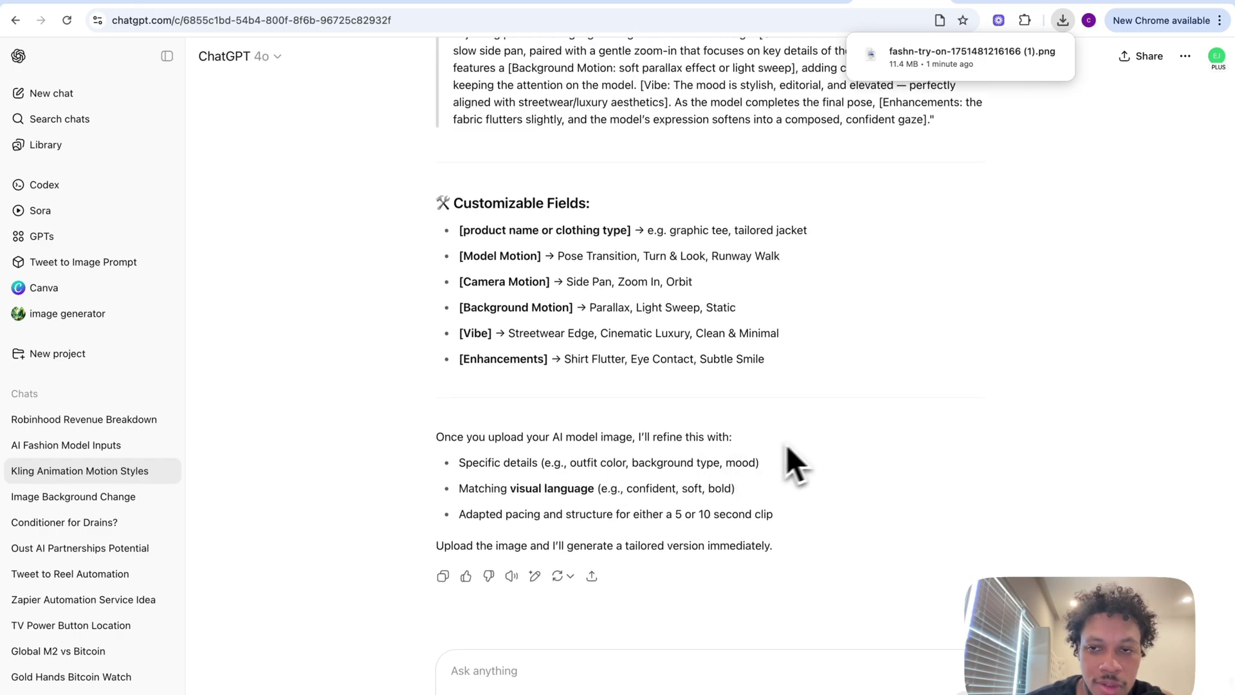
# Step: Attach the downloaded upscaled fashn-try-on image to the chat and send it with the message "here's our model"
pyautogui.moveTo(919, 58); pyautogui.dragTo(647, 435)
pyautogui.moveTo(511, 560); pyautogui.dragTo(496, 634)
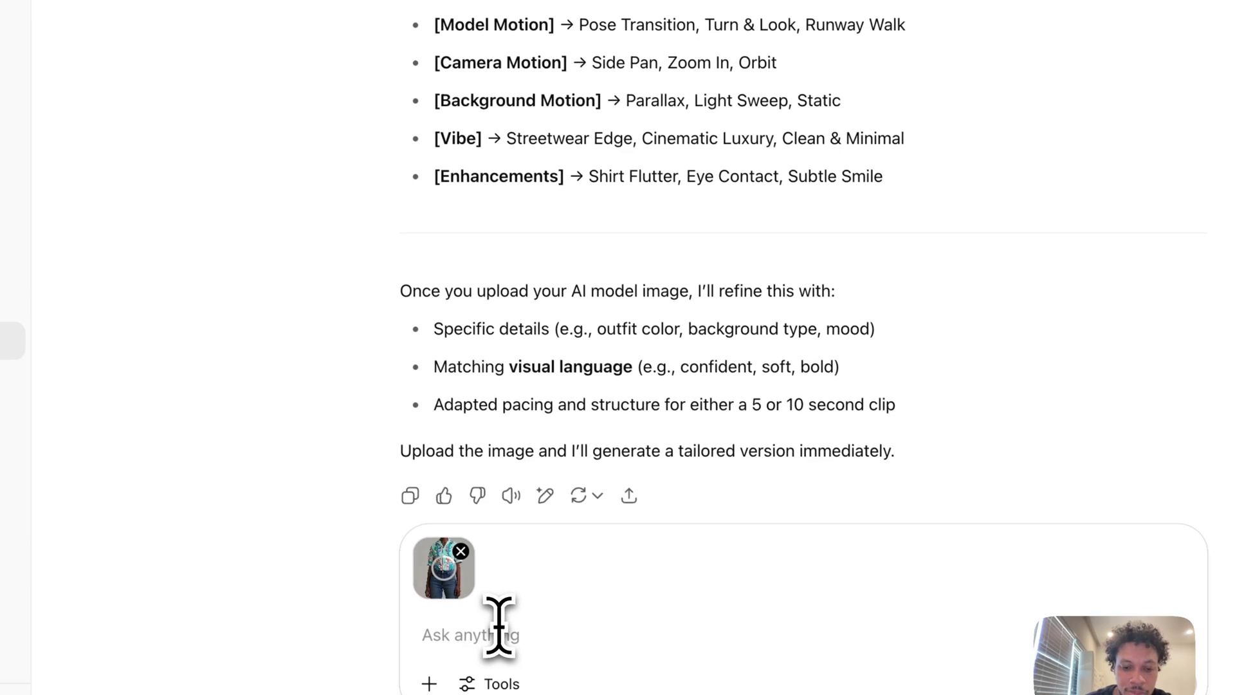
pyautogui.write('herr')
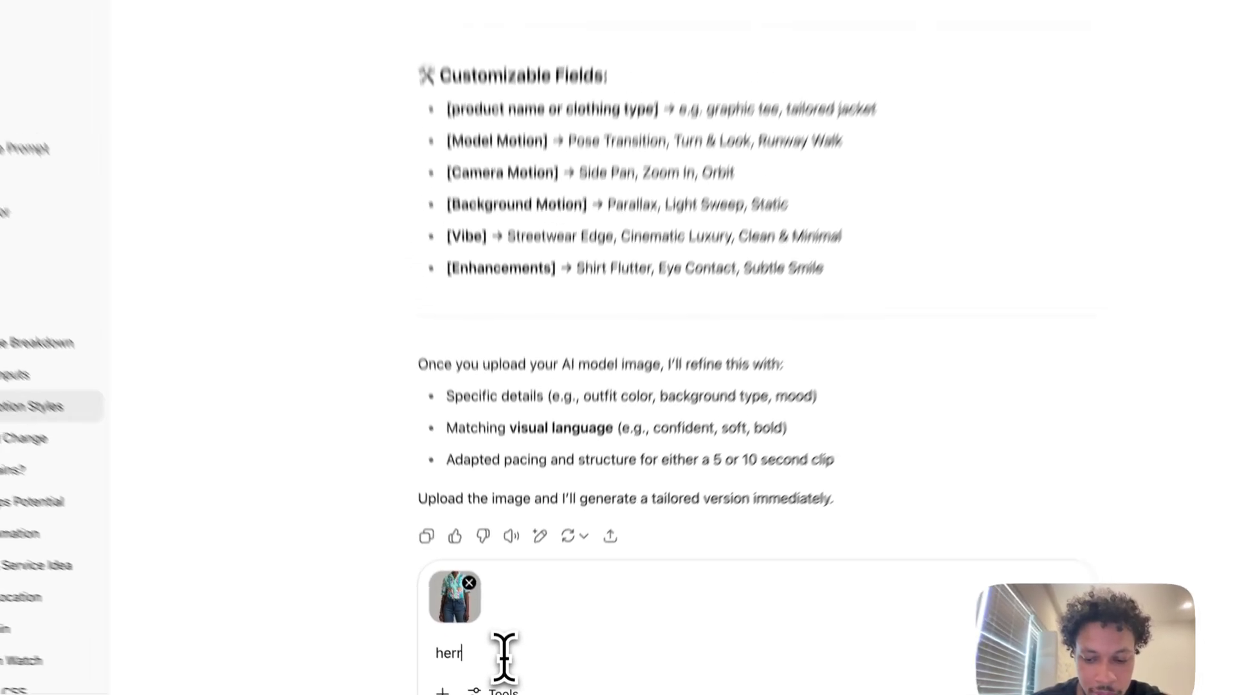
pyautogui.press('BackSpace')
pyautogui.write("e's op")
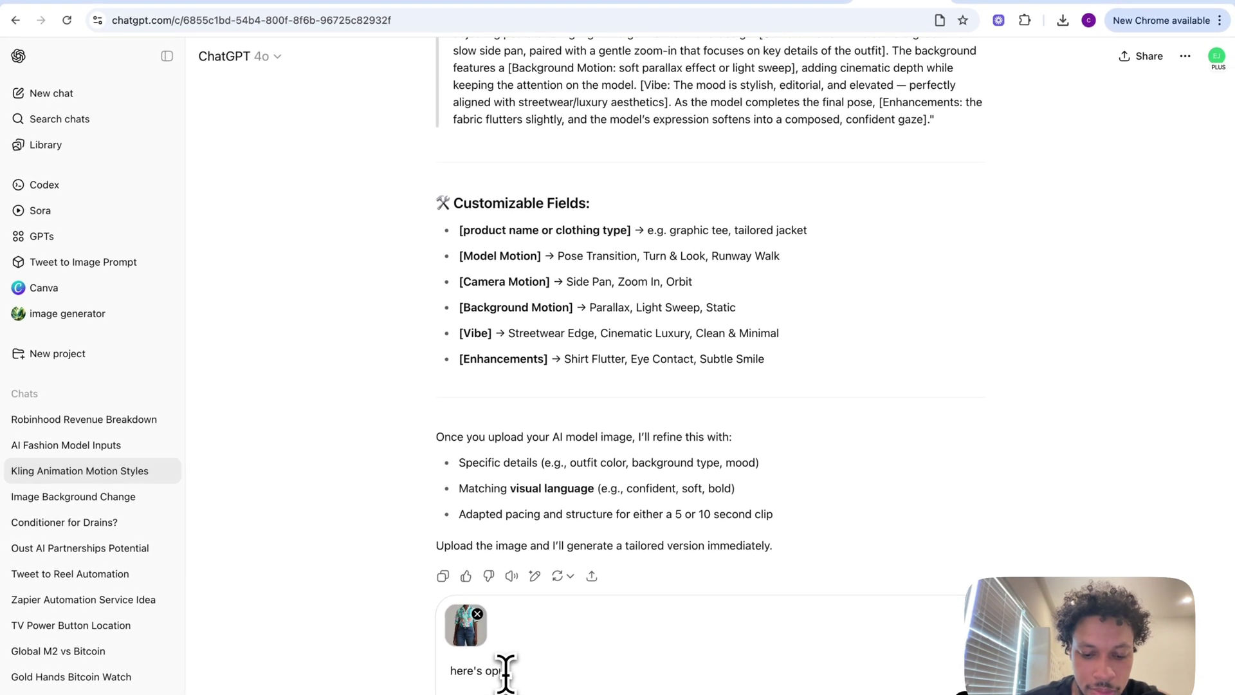
pyautogui.press('BackSpace')
pyautogui.write('ur model')
pyautogui.press('Return')
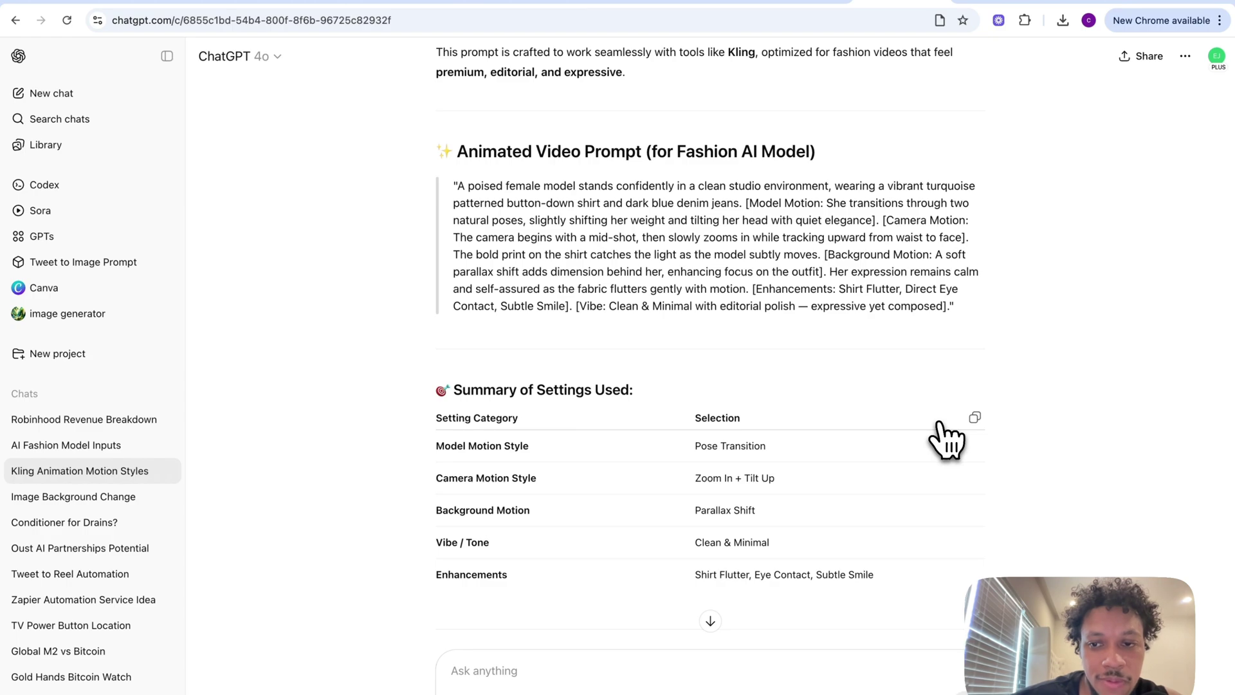
# Step: Review the response and copy the full text of the Animated Video Prompt for the fashion AI model
pyautogui.scroll(-1, 1029, 441)
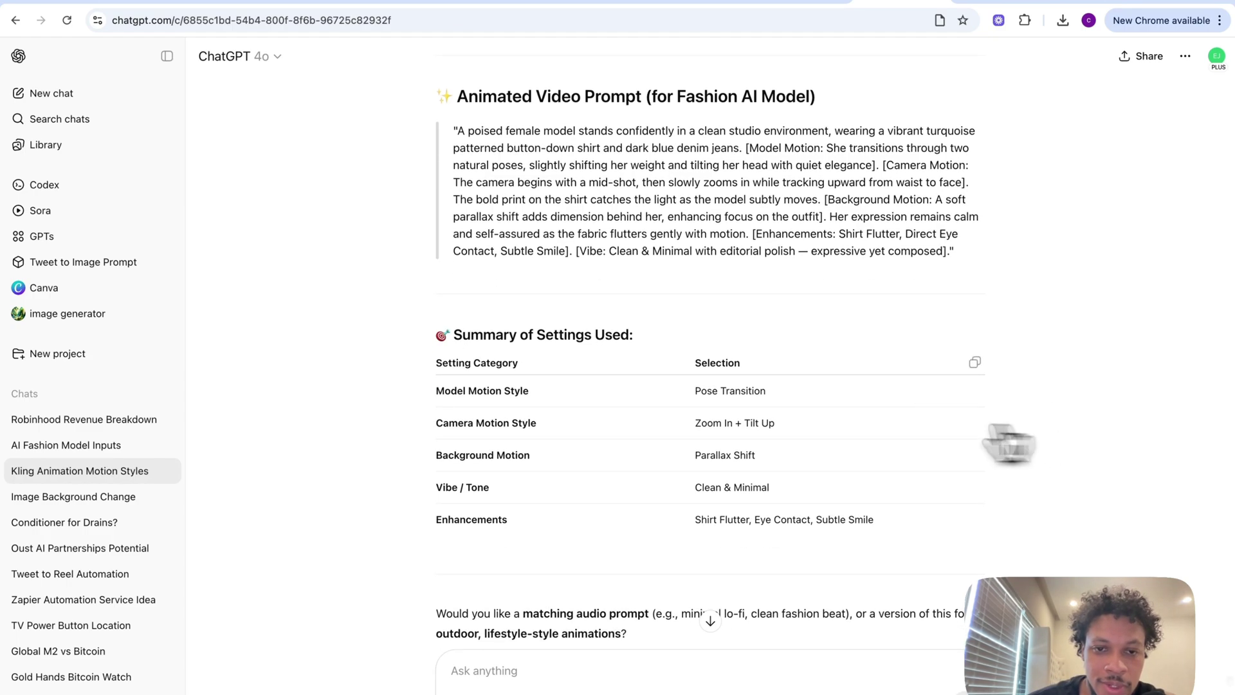
pyautogui.scroll(2, 533, 418)
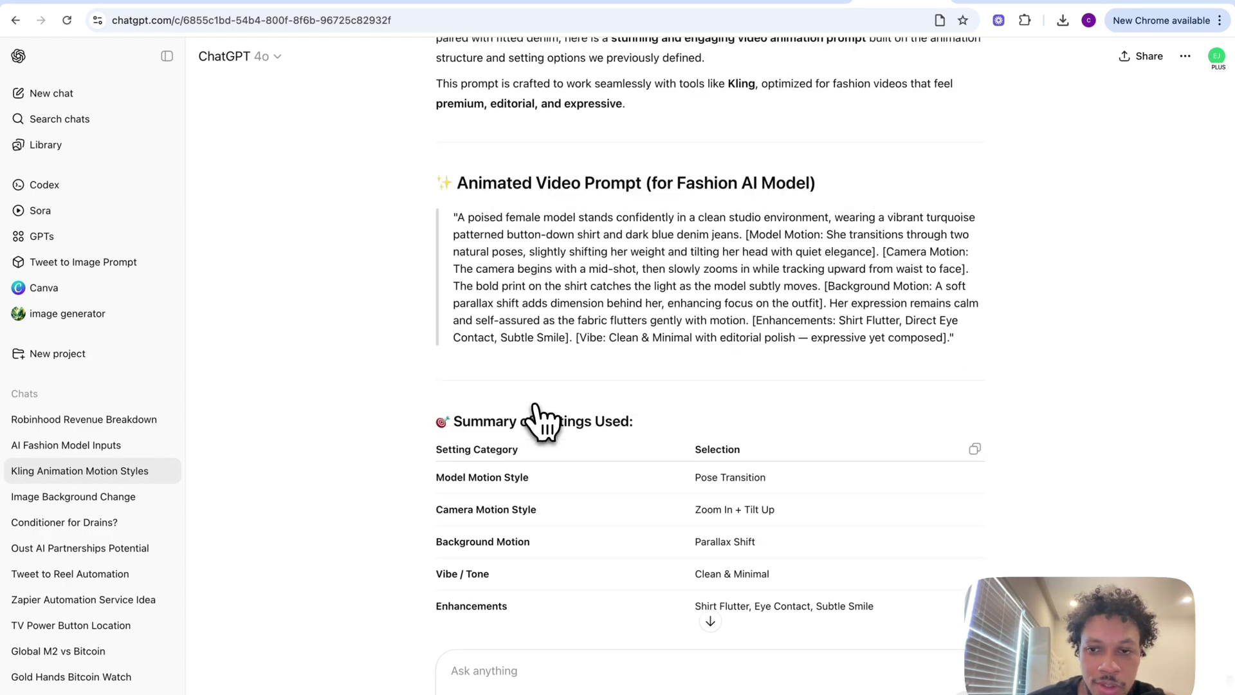
pyautogui.moveTo(948, 338); pyautogui.dragTo(468, 218)
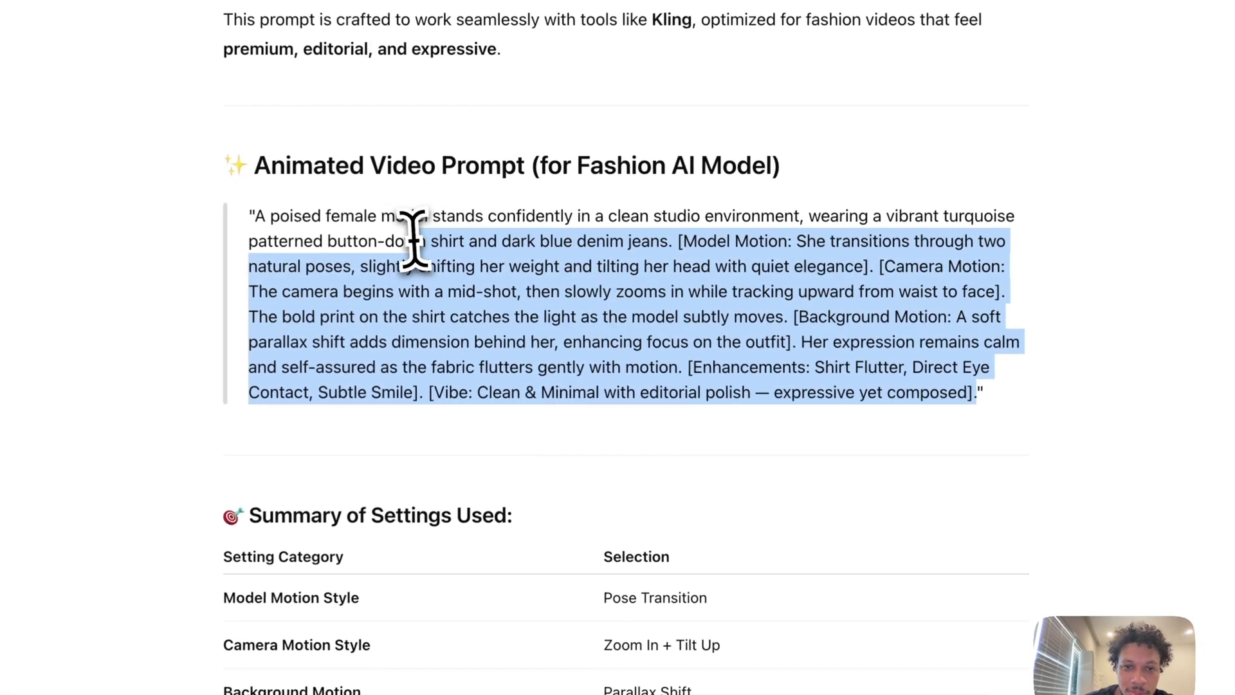
pyautogui.moveTo(346, 302); pyautogui.dragTo(331, 306)
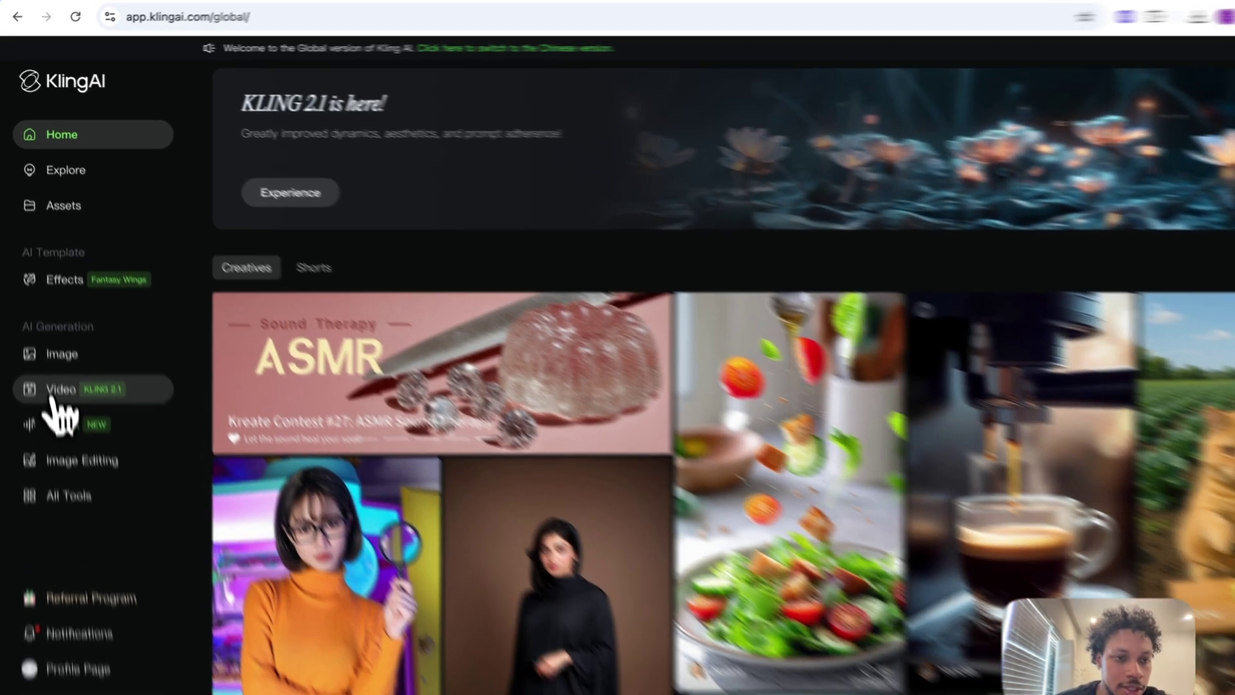
# Step: In KlingAI's image-to-video generation, load the upscaled fashn-try-on image from the recent downloads as the start frame
pyautogui.click(54, 350)
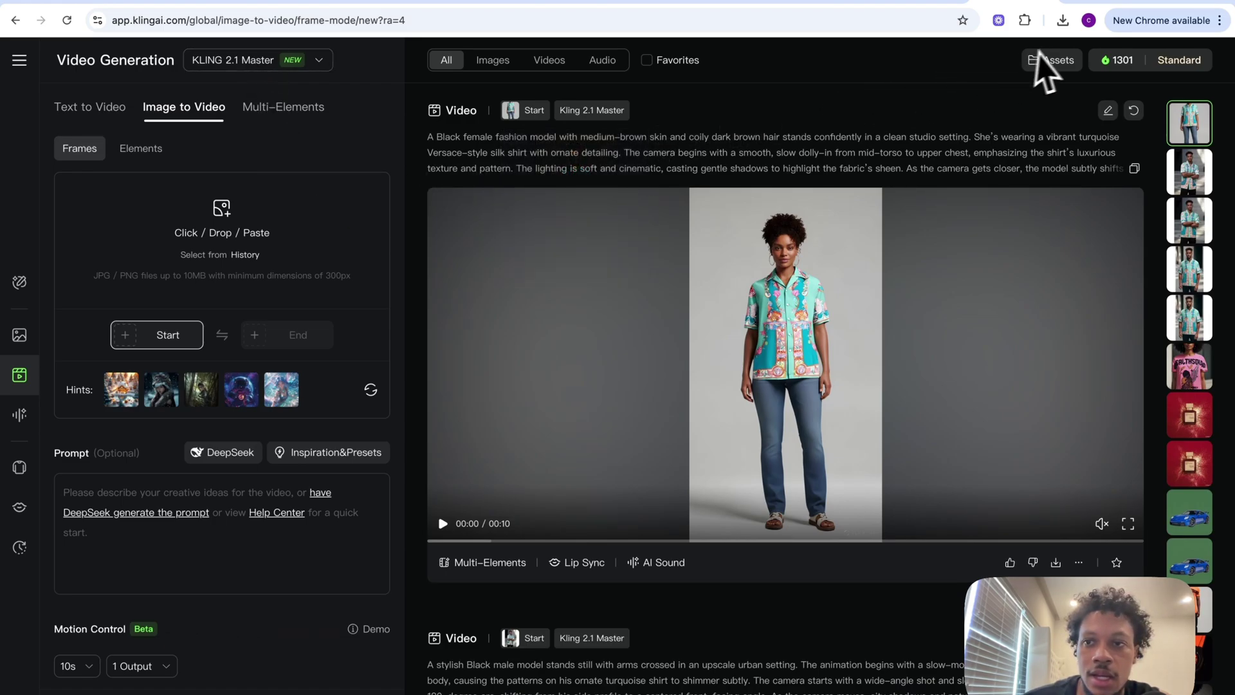
pyautogui.click(1063, 20)
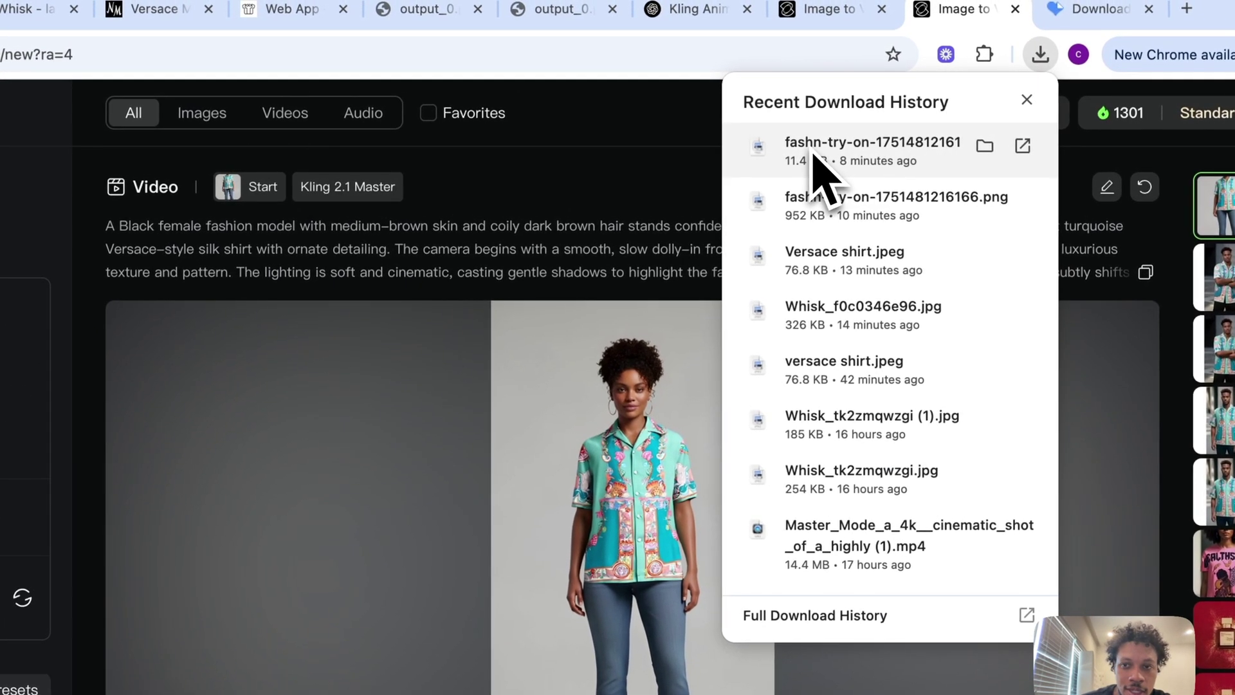
pyautogui.moveTo(818, 167); pyautogui.dragTo(0, 386)
pyautogui.moveTo(164, 315); pyautogui.dragTo(154, 321)
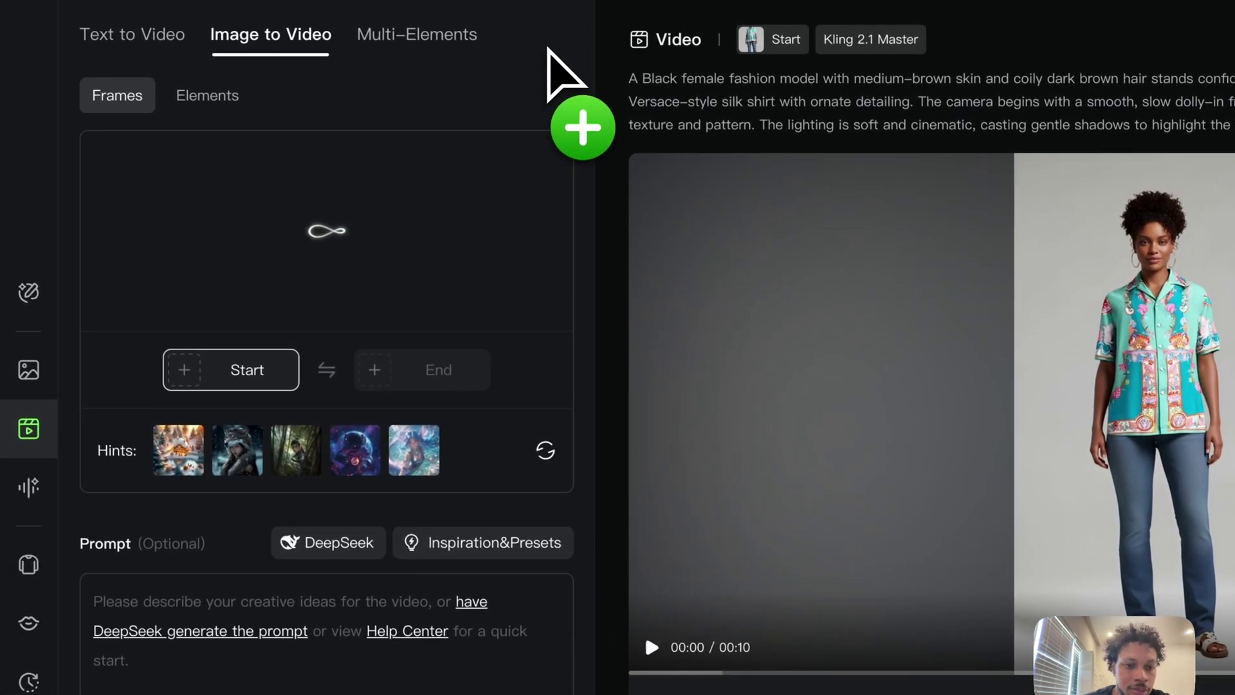
# Step: Paste the copied animation prompt as the video prompt and turn off sound effects for the generation
pyautogui.scroll(-3, 193, 463)
pyautogui.click(190, 434)
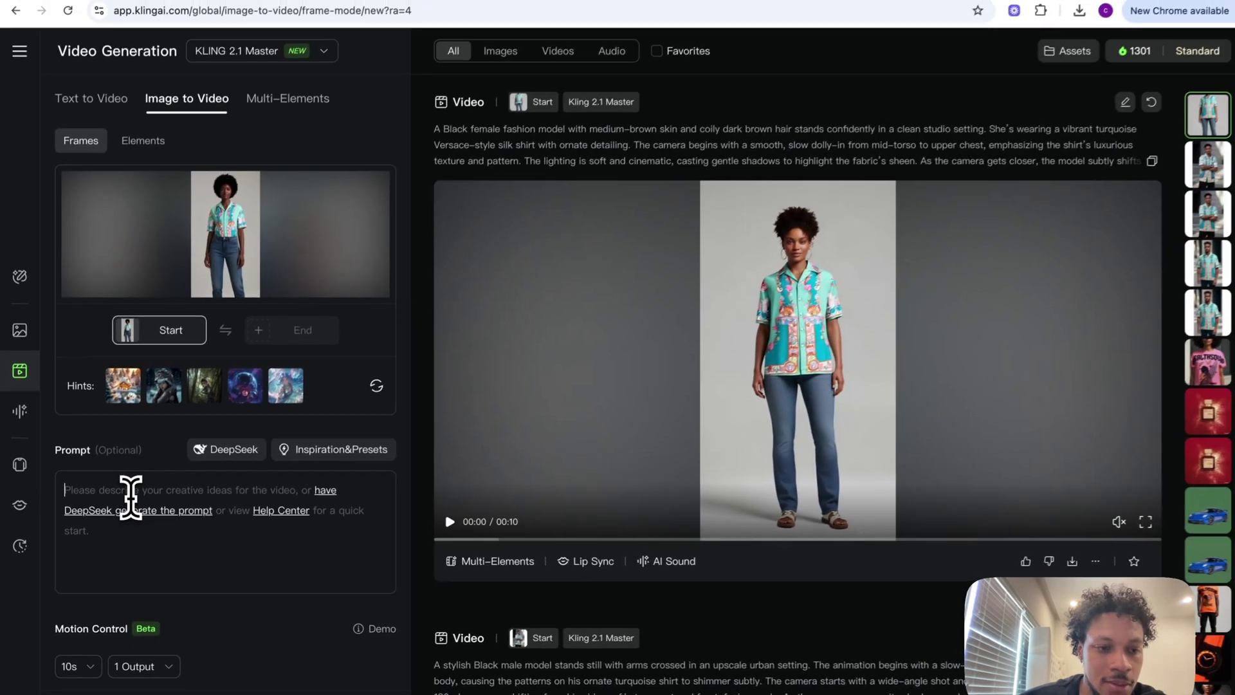
pyautogui.write('A poised female model stands confidently in a clean studio environment, wearing a vibrant turquoise patterned button-down shirt and dark blue denim jeans. [Model Motion: She transitions through two natural poses, slightly shifting her weight and tilting her head with quiet elegance]. [Camera Motion: The camera begins with a mid-shot, then slowly zooms in while tracking upward from waist to face]. The bold print on the shirt catches the light as the model subtly moves. [Background Motion: A soft parallax shift adds dimension behind her, enhancing focus on the outfit]. Her expression remains calm and self-assured as the fabric flutters gently with motion. [Enhancements: Shirt Flutter, Direct Eye Contact, Subtle Smile]. [Vibe: Clean & Minimal with editorial polish — expressive yet composed].')
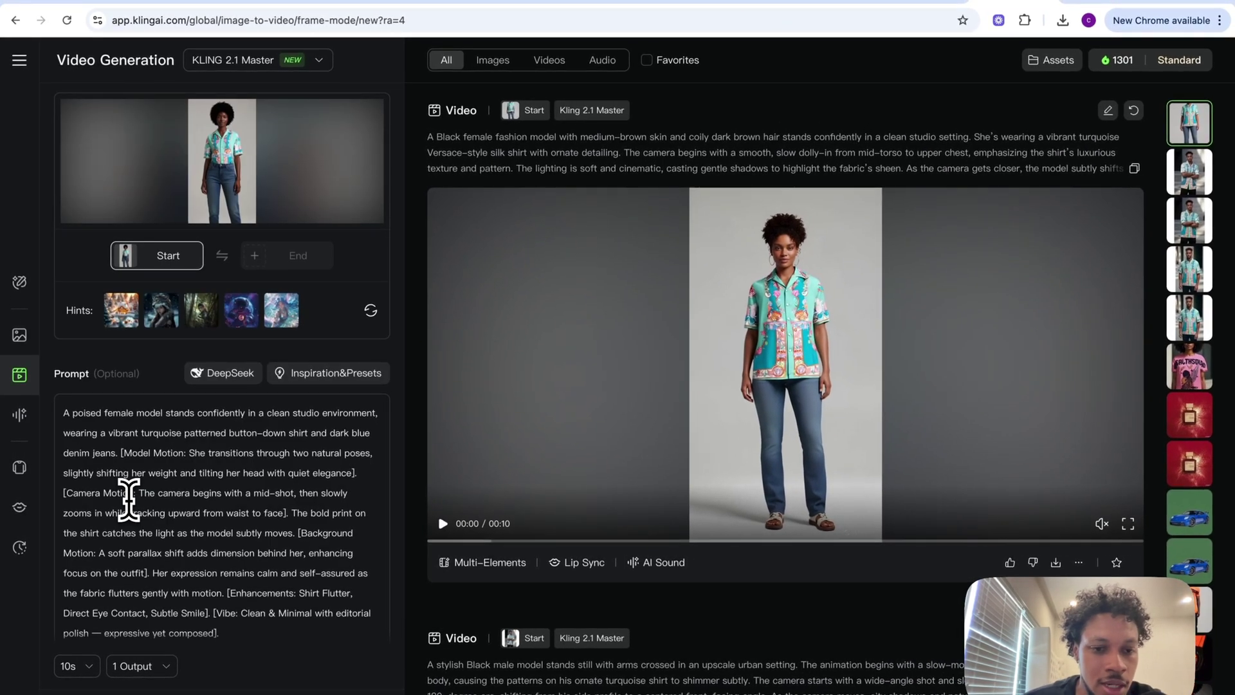
pyautogui.scroll(-5, 165, 453)
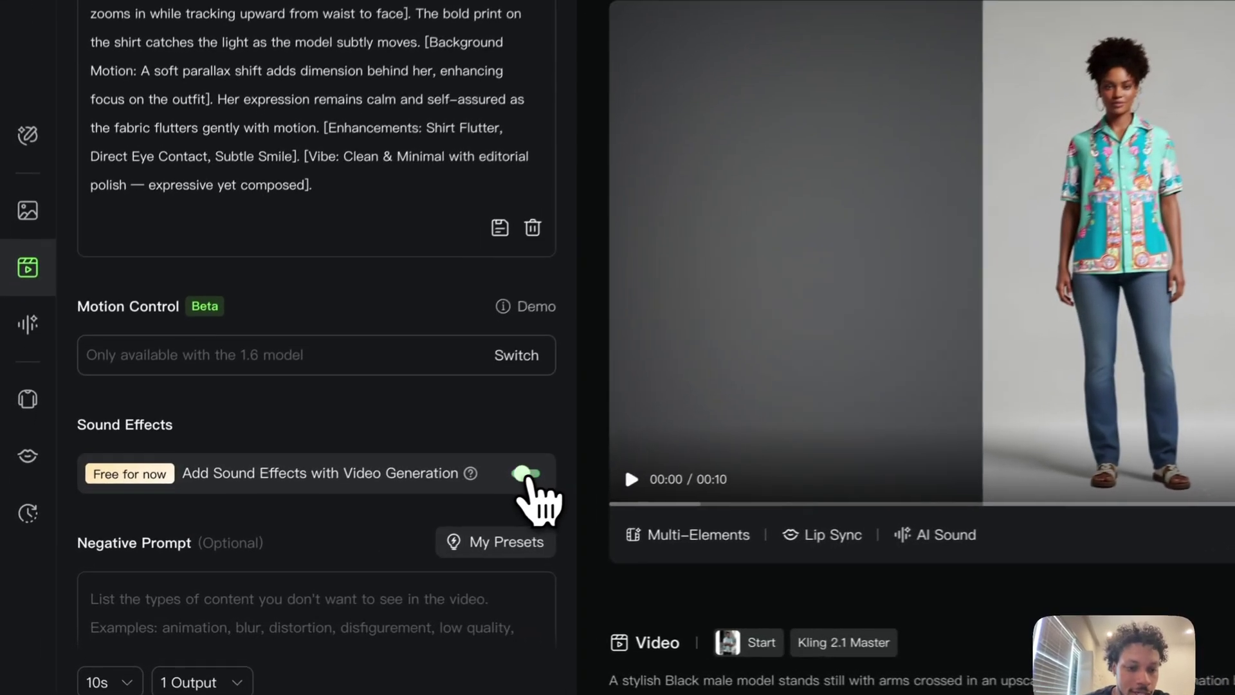
pyautogui.click(368, 519)
pyautogui.scroll(-3, 386, 400)
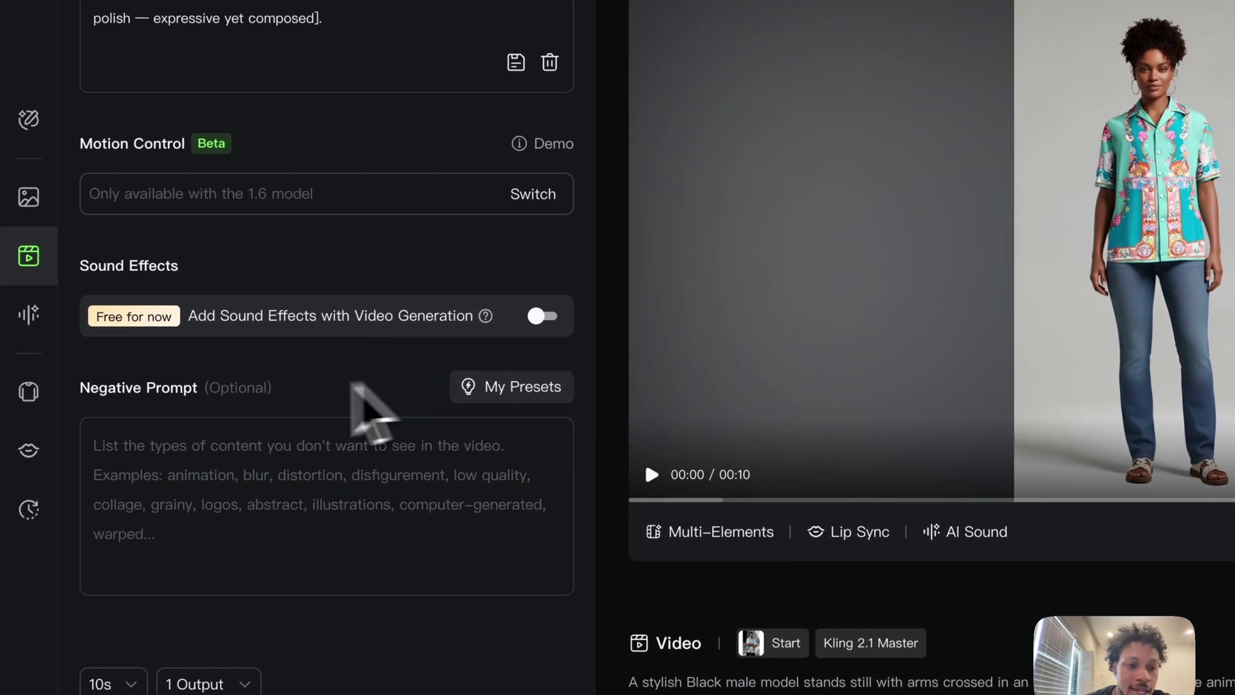
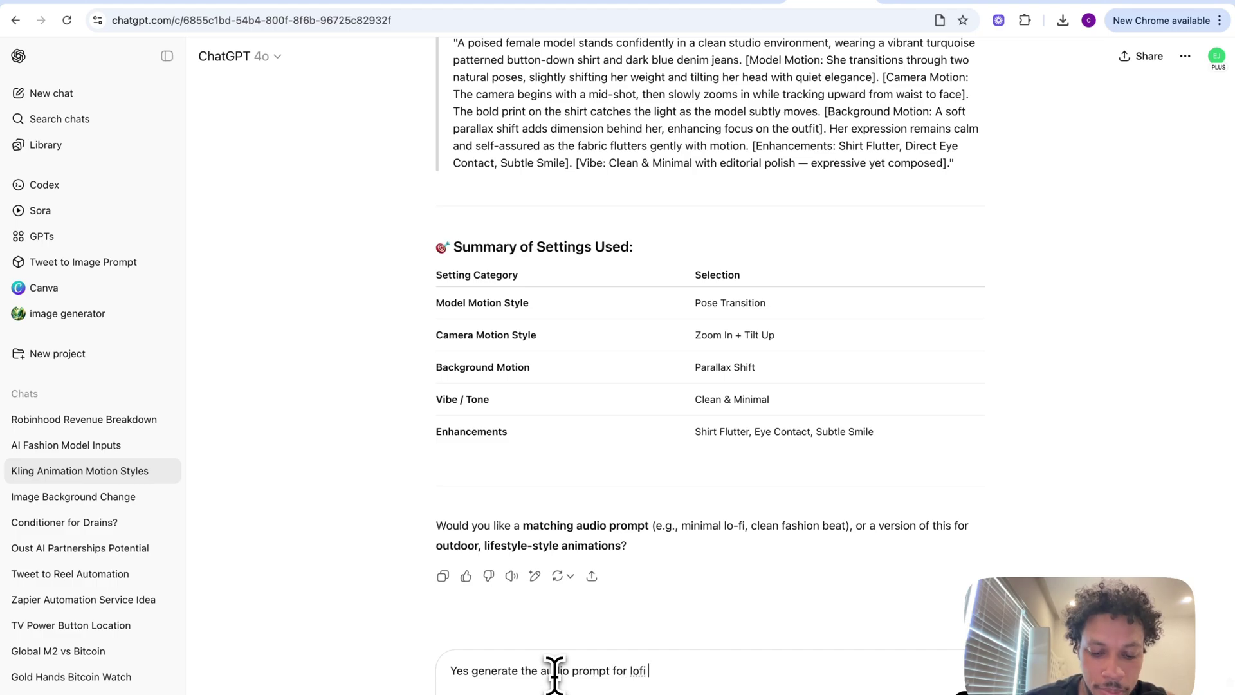
# Step: Ask ChatGPT to generate the audio prompt for lofi music and copy the quoted prompt from its answer
pyautogui.write('o')
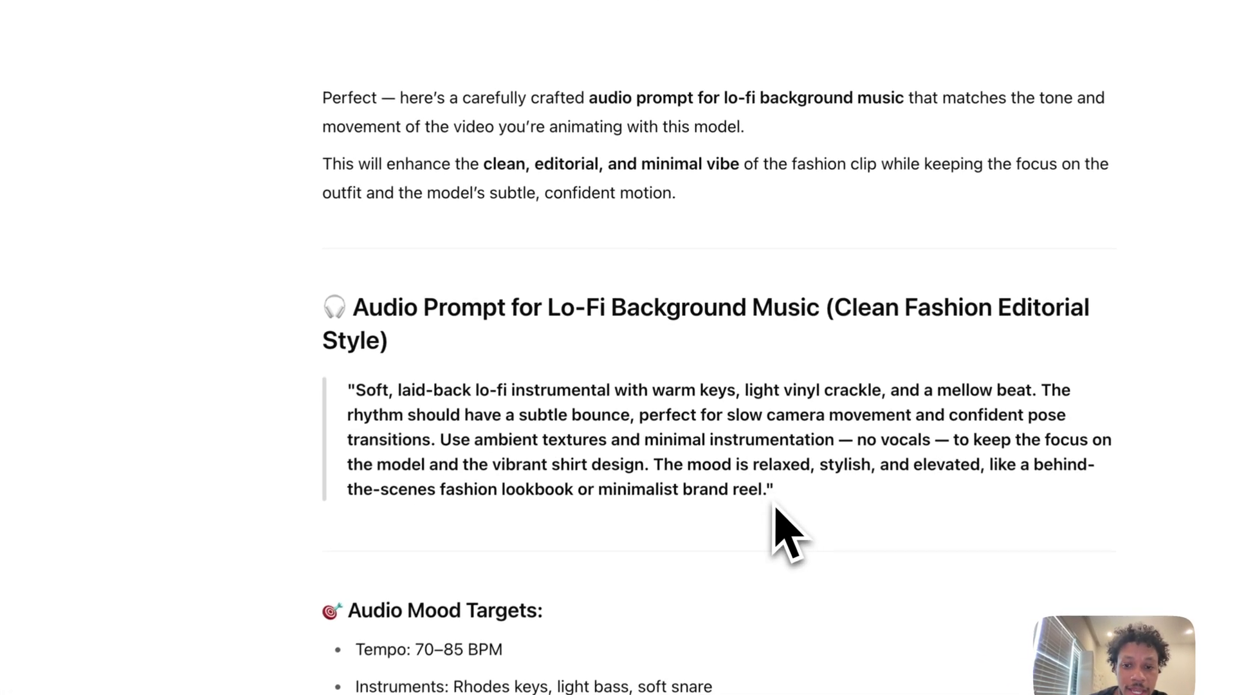
pyautogui.moveTo(719, 494); pyautogui.dragTo(350, 386)
pyautogui.press('super+c')
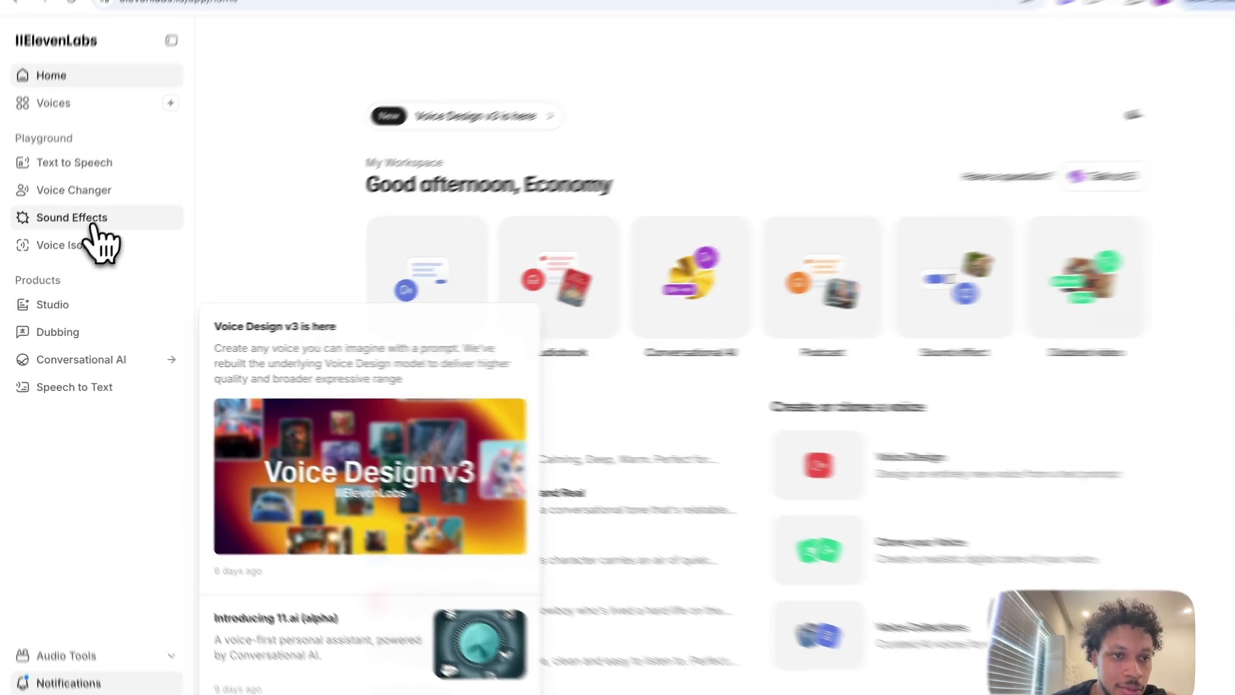
# Step: In ElevenLabs' Sound Effects, replace the sound description with the copied lo-fi audio prompt and check the duration setting
pyautogui.click(87, 230)
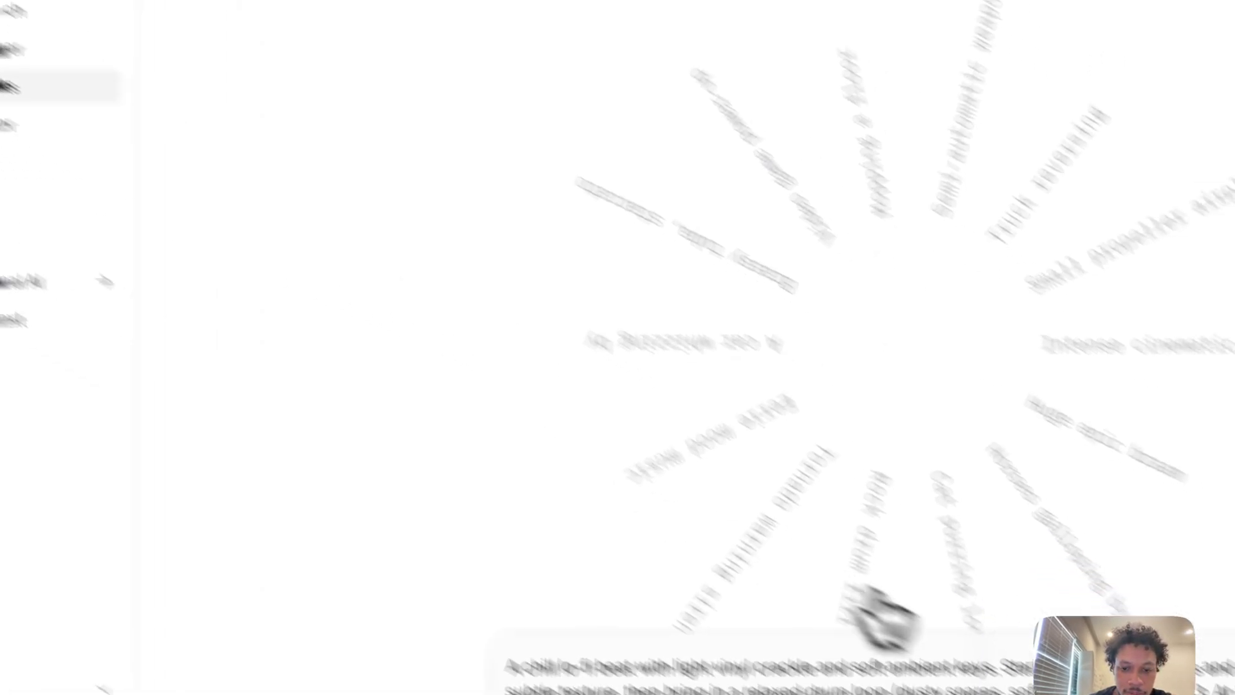
pyautogui.moveTo(945, 670); pyautogui.dragTo(326, 545)
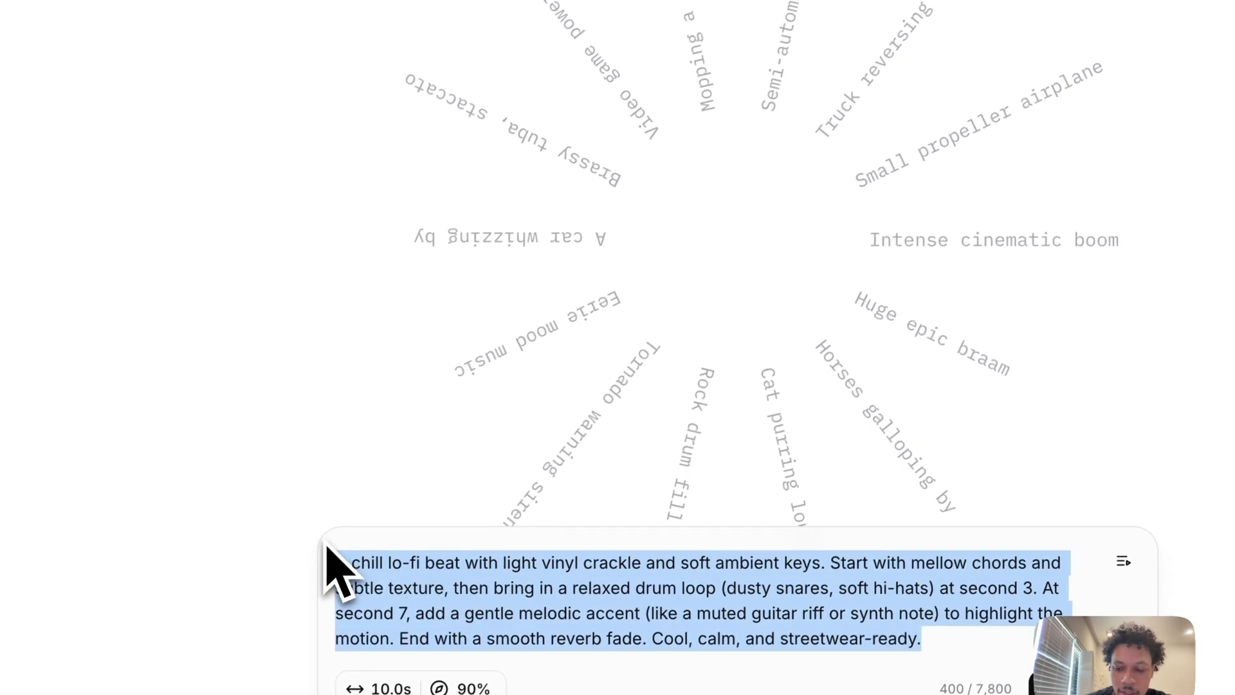
pyautogui.press('BackSpace')
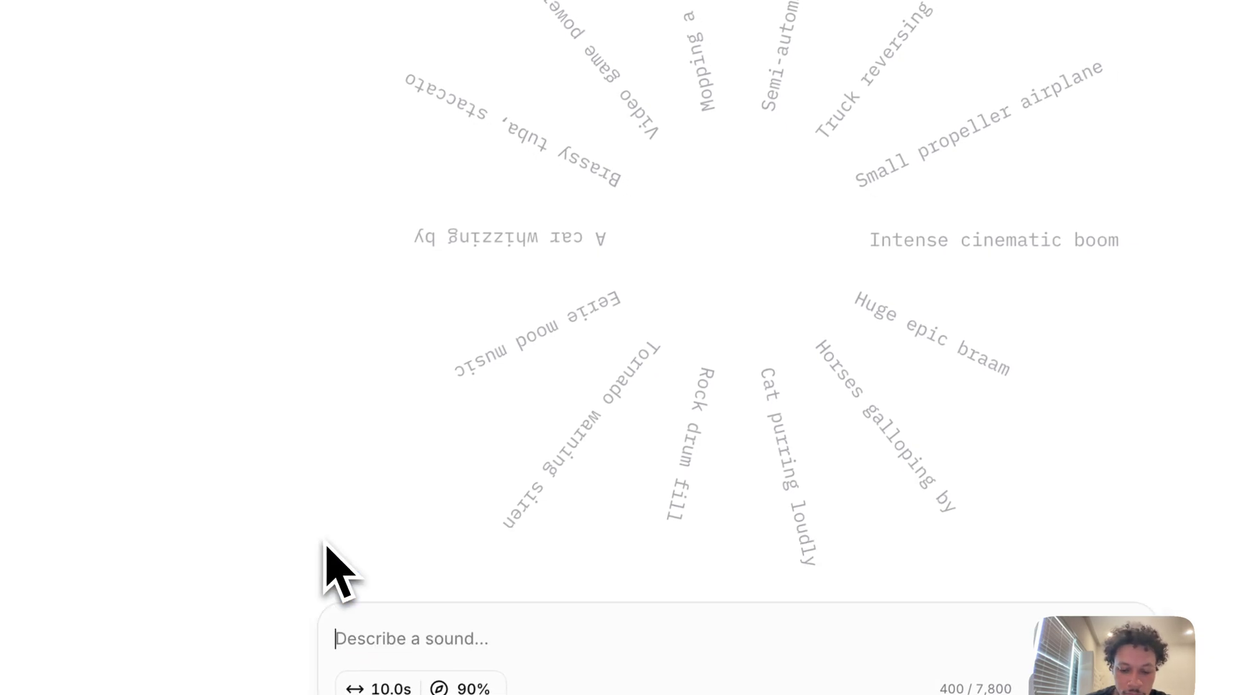
pyautogui.press('super+v')
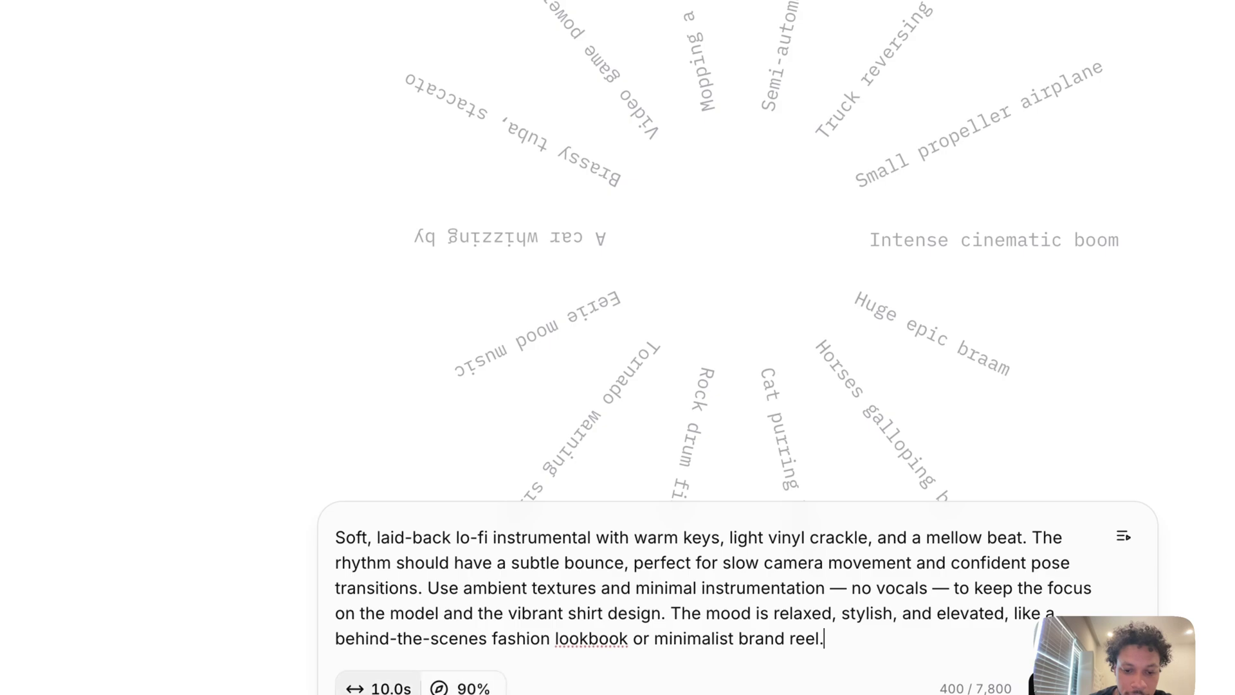
pyautogui.click(382, 688)
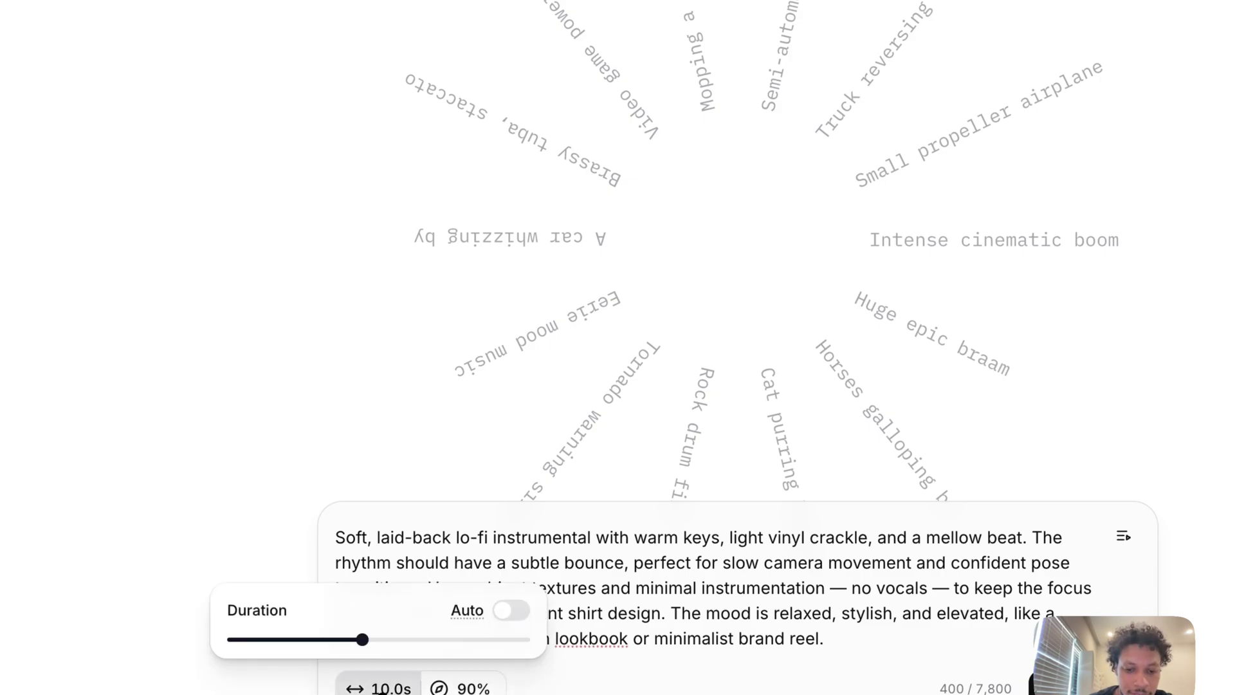
pyautogui.click(598, 690)
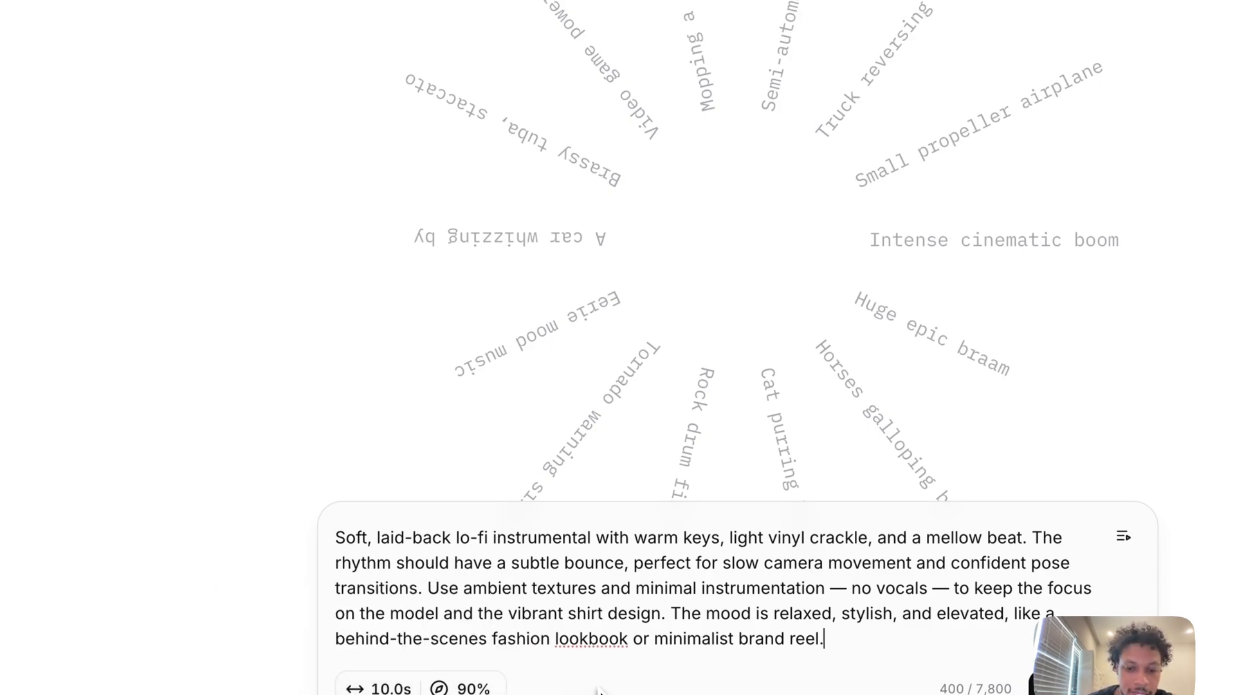
# Step: Check the prompt influence setting and generate lo-fi audio samples from the sound description
pyautogui.click(474, 688)
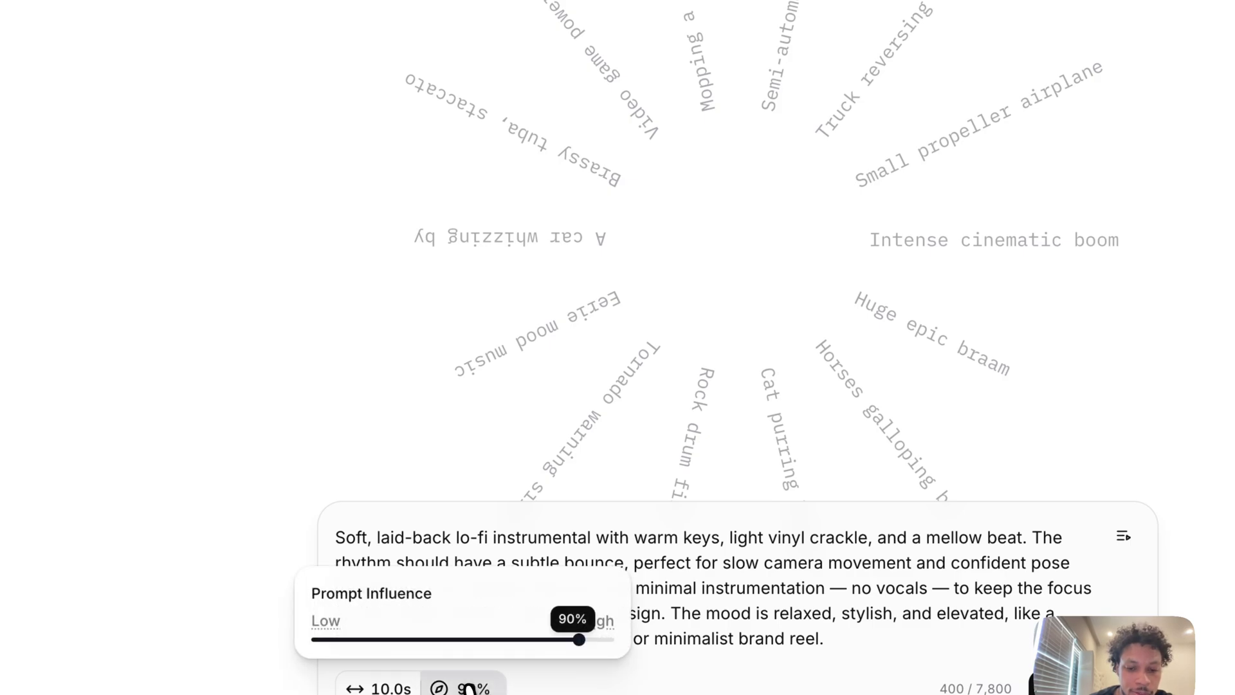
pyautogui.click(568, 683)
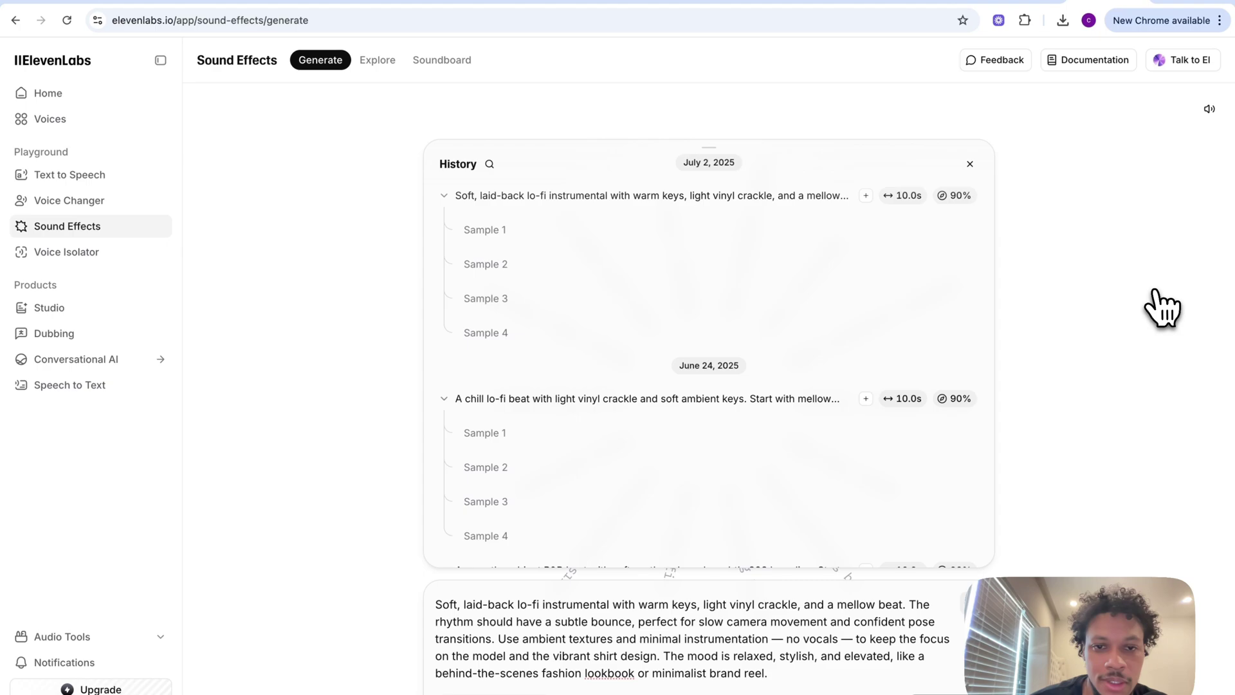
# Step: Preview the newly generated lo-fi samples from the History and download Sample 4
pyautogui.click(939, 230)
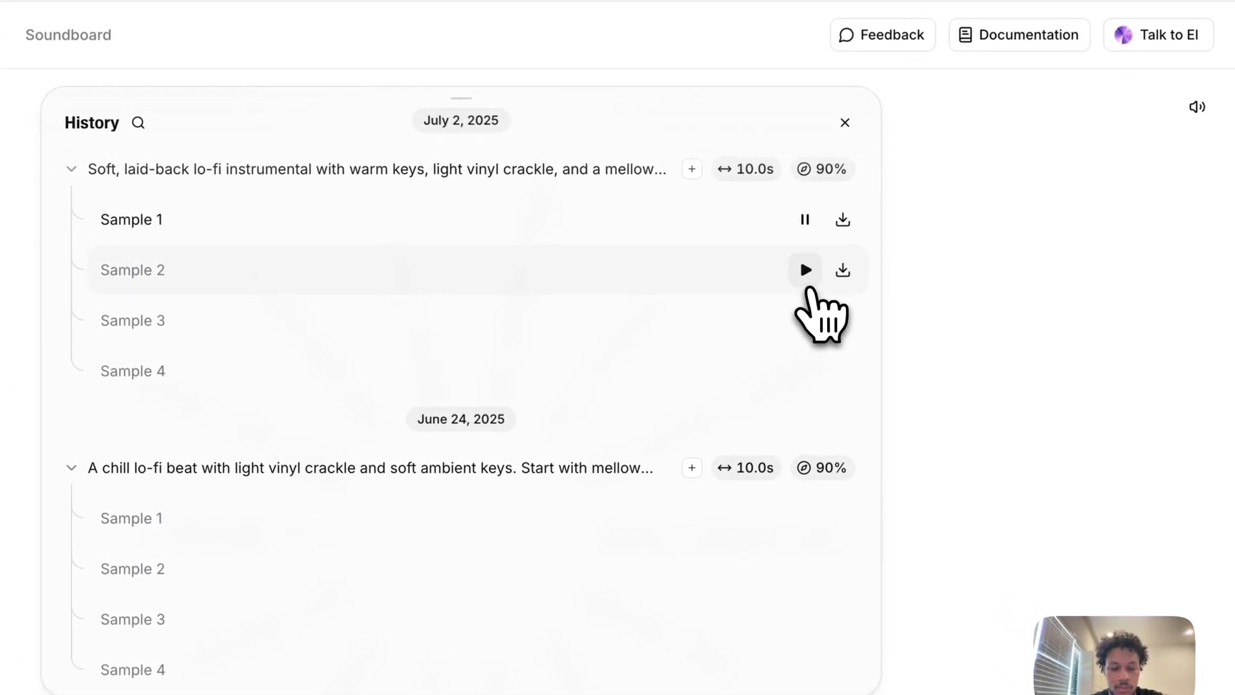
pyautogui.click(806, 271)
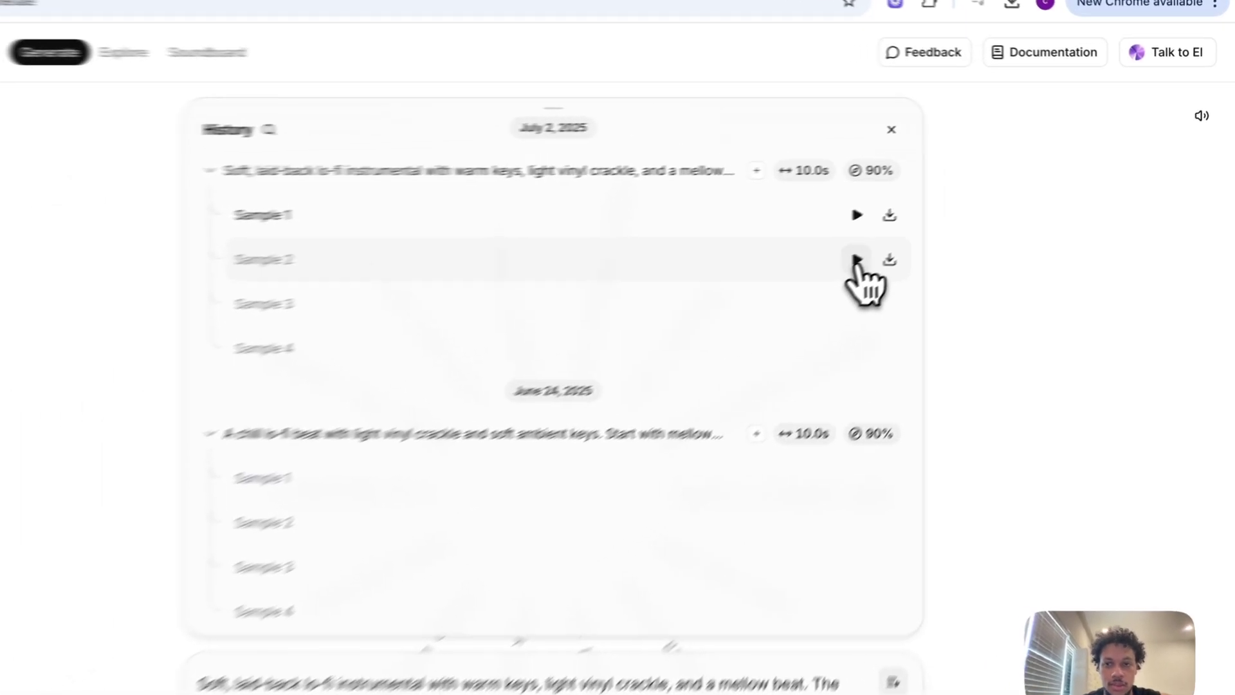
pyautogui.click(857, 261)
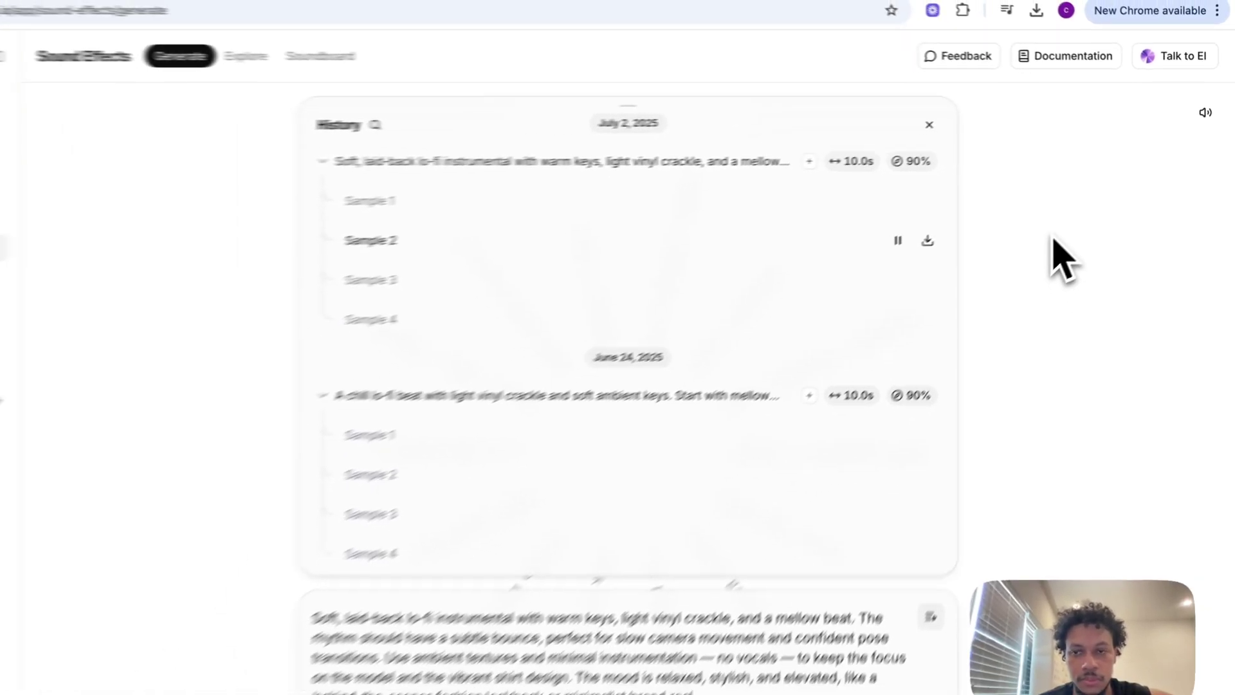
pyautogui.click(942, 254)
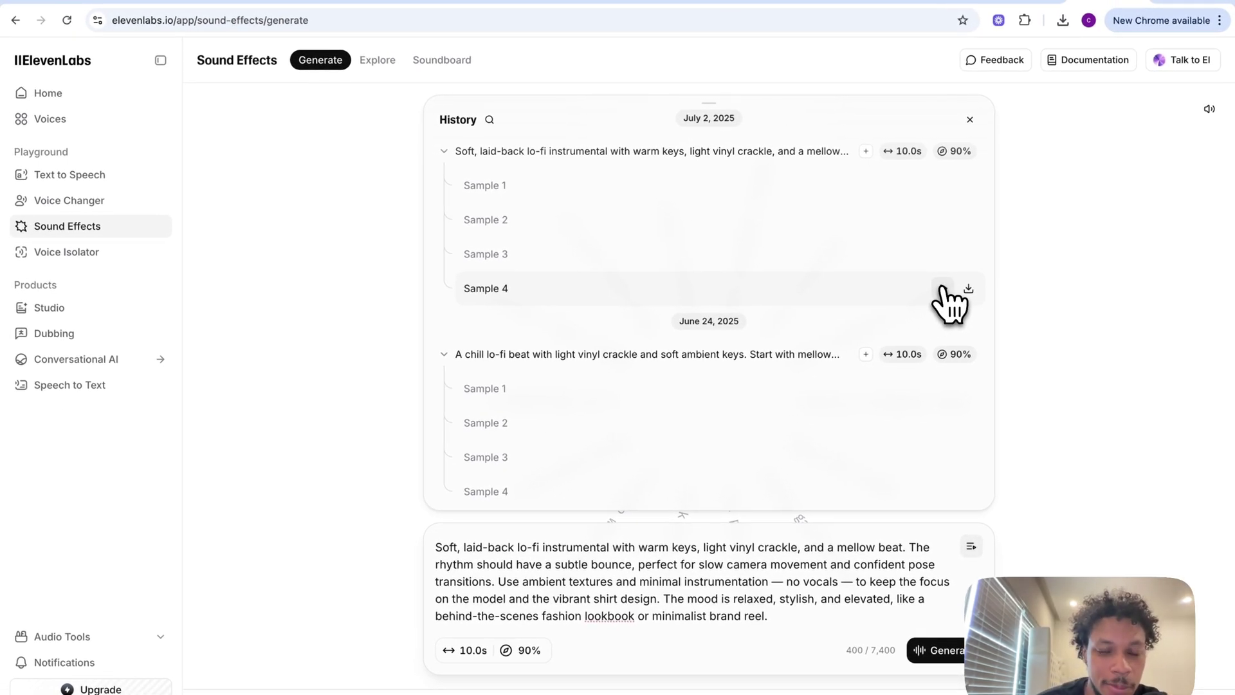
pyautogui.click(946, 277)
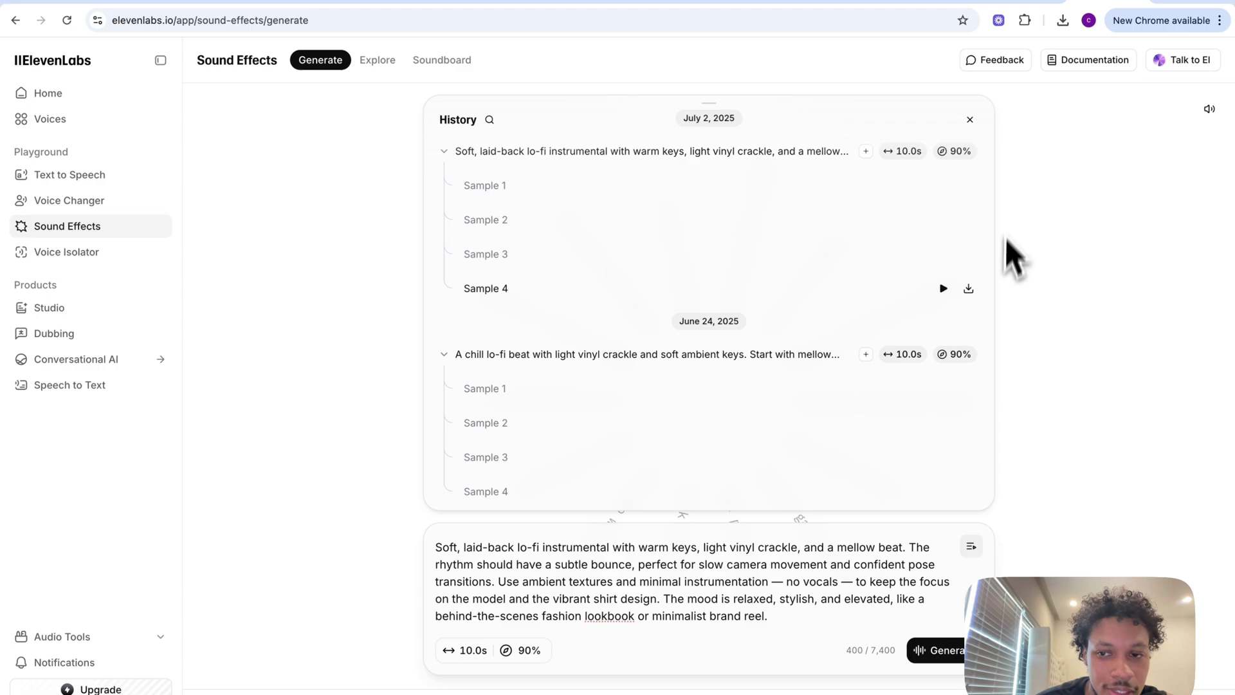
pyautogui.click(968, 289)
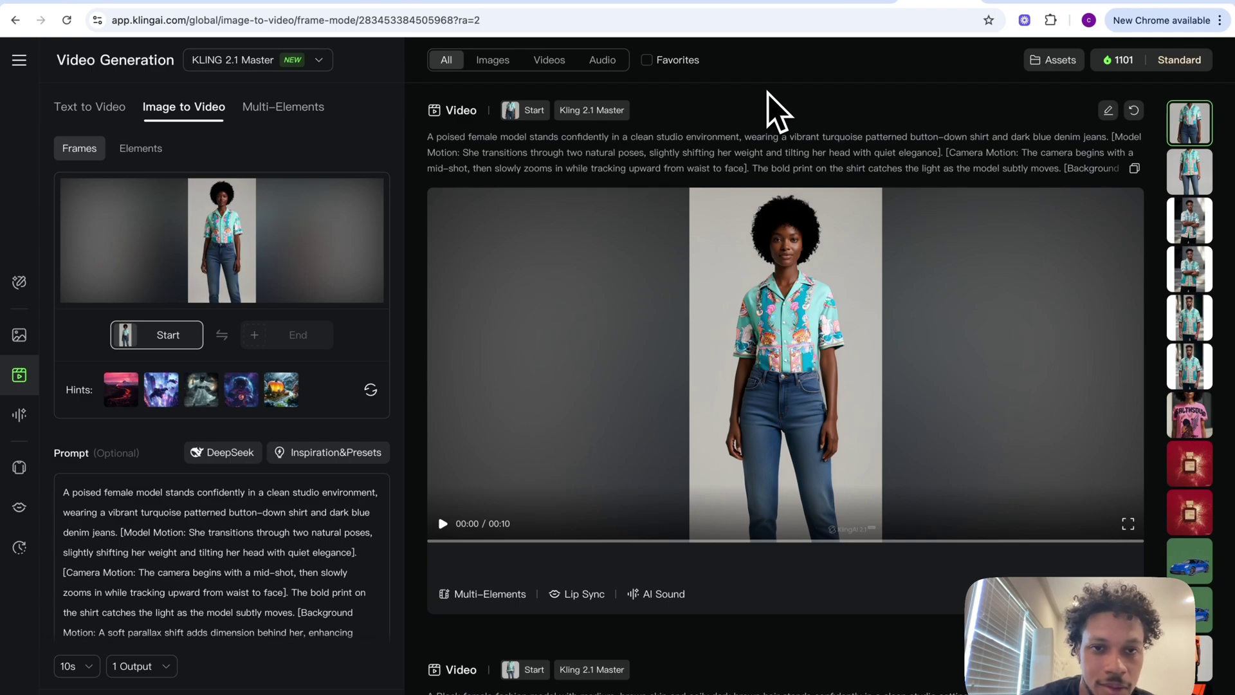
# Step: In KlingAI, play the generated 10-second video of the model in full screen, then exit full screen
pyautogui.click(443, 523)
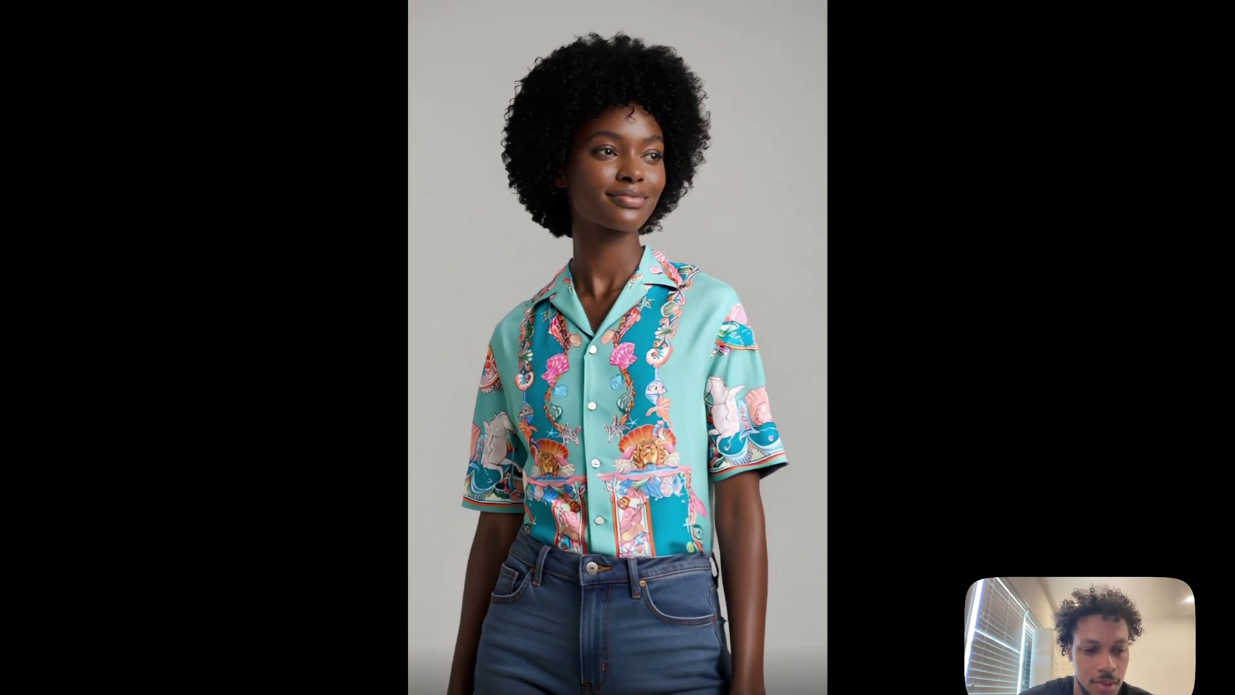
pyautogui.press('Escape')
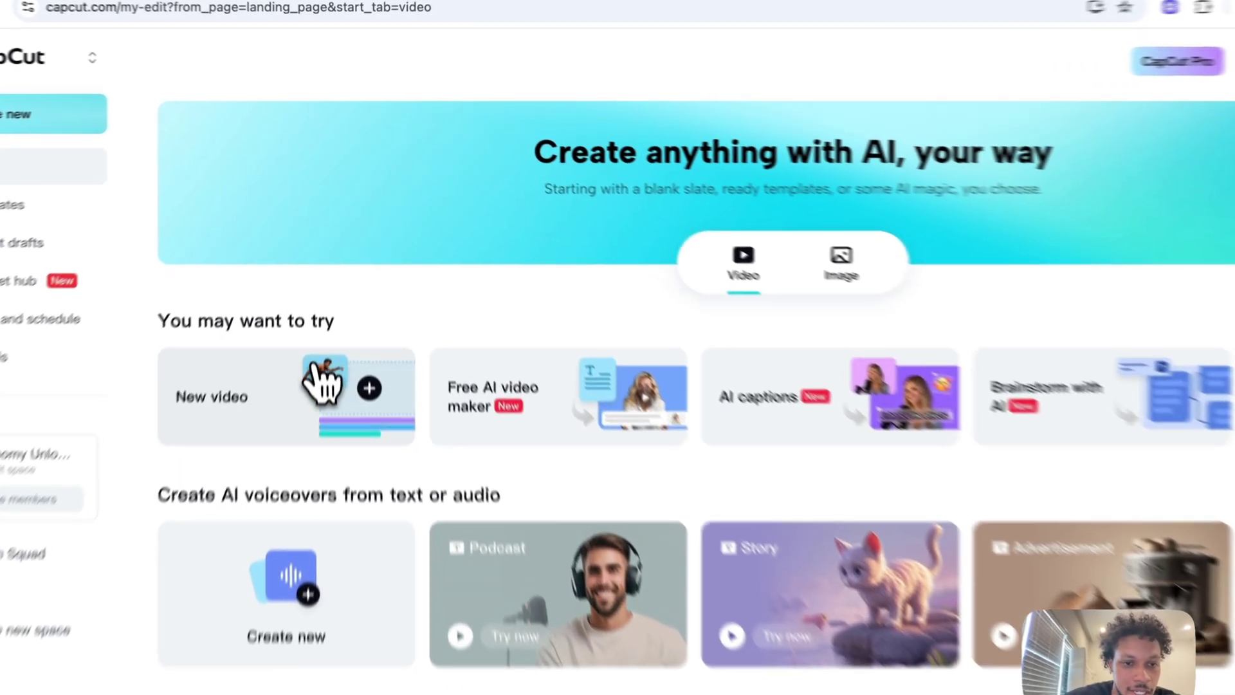
# Step: In CapCut, create a new video project and add the Master_Mode_A_poised_female_model_stands_con.mp4 clip from the recent downloads
pyautogui.click(334, 315)
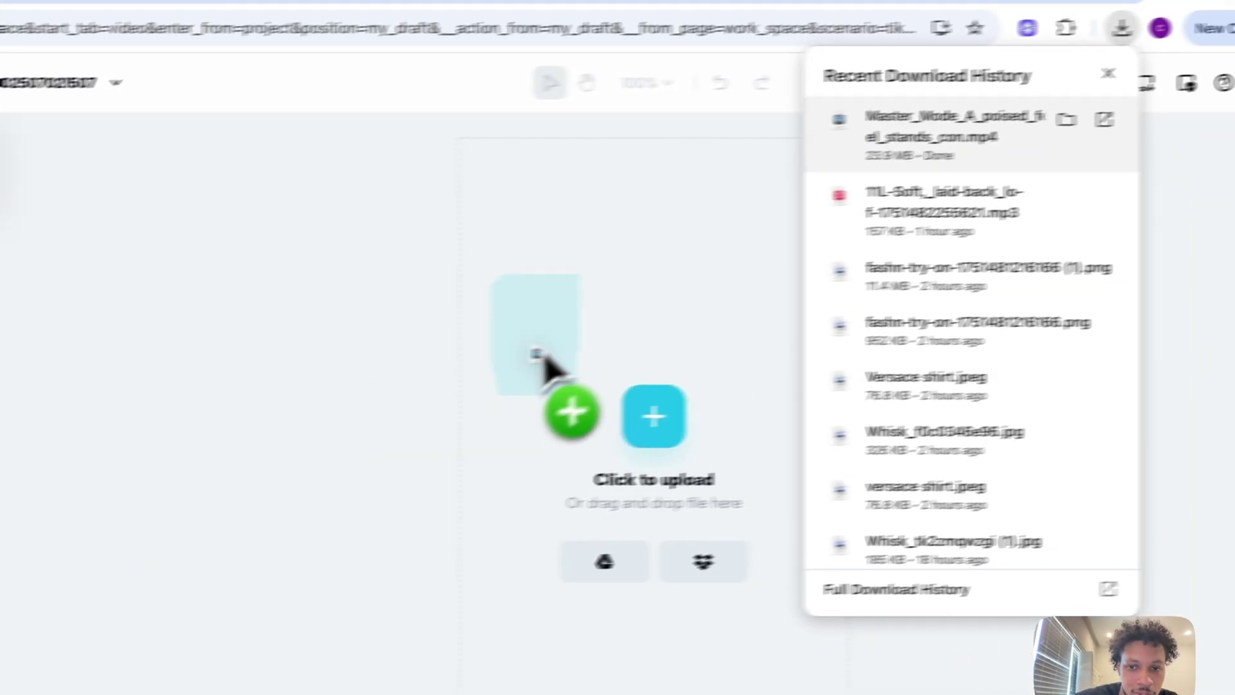
pyautogui.moveTo(543, 358); pyautogui.dragTo(463, 386)
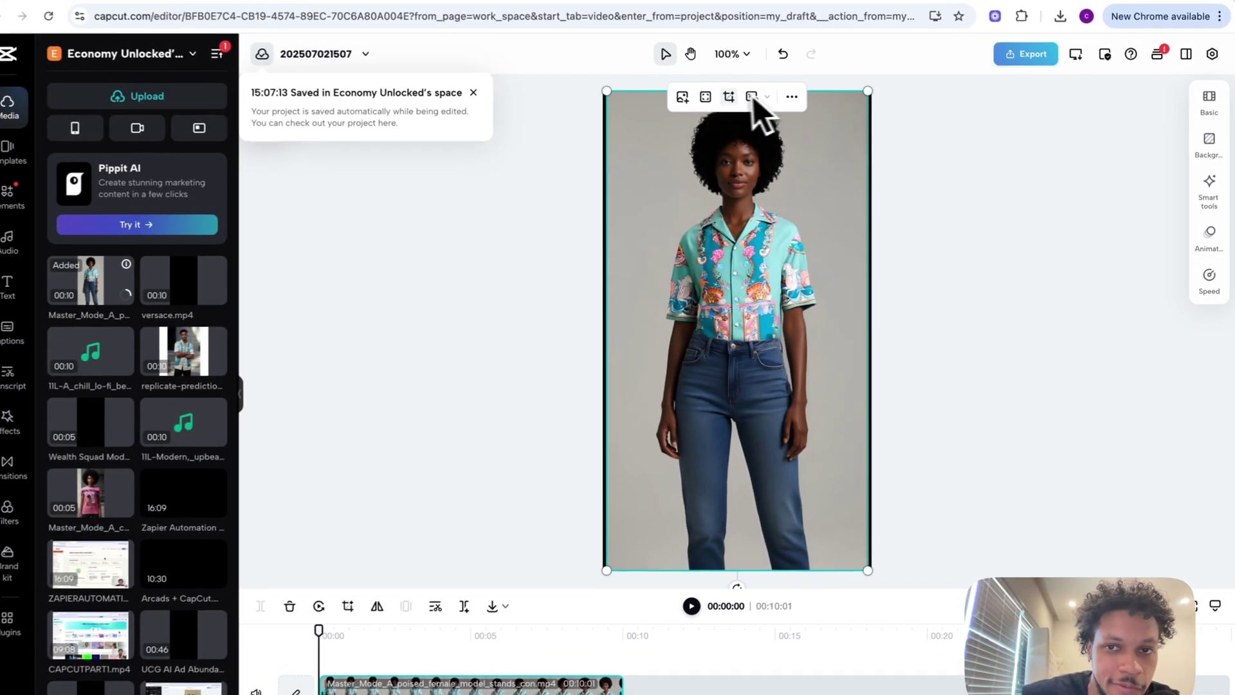
pyautogui.click(1057, 144)
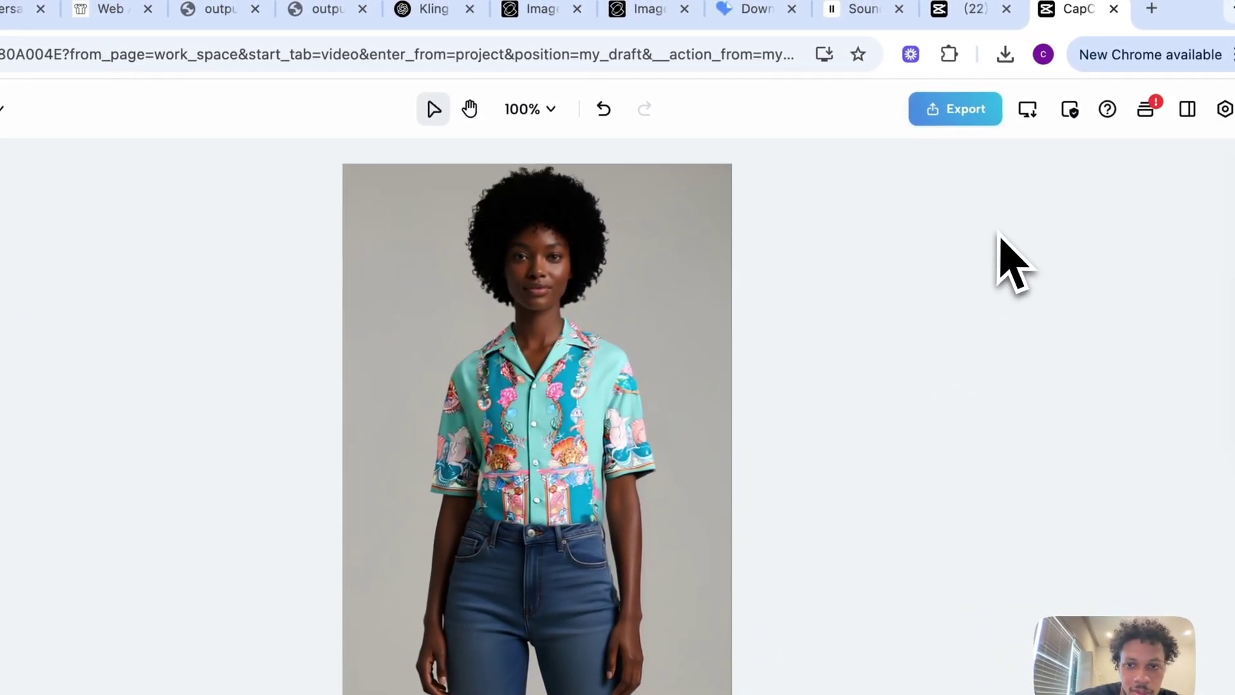
# Step: Add the downloaded 11L-Soft,_laid-back lo-fi mp3 to the timeline beneath the model video, starting at 00:00
pyautogui.click(1005, 54)
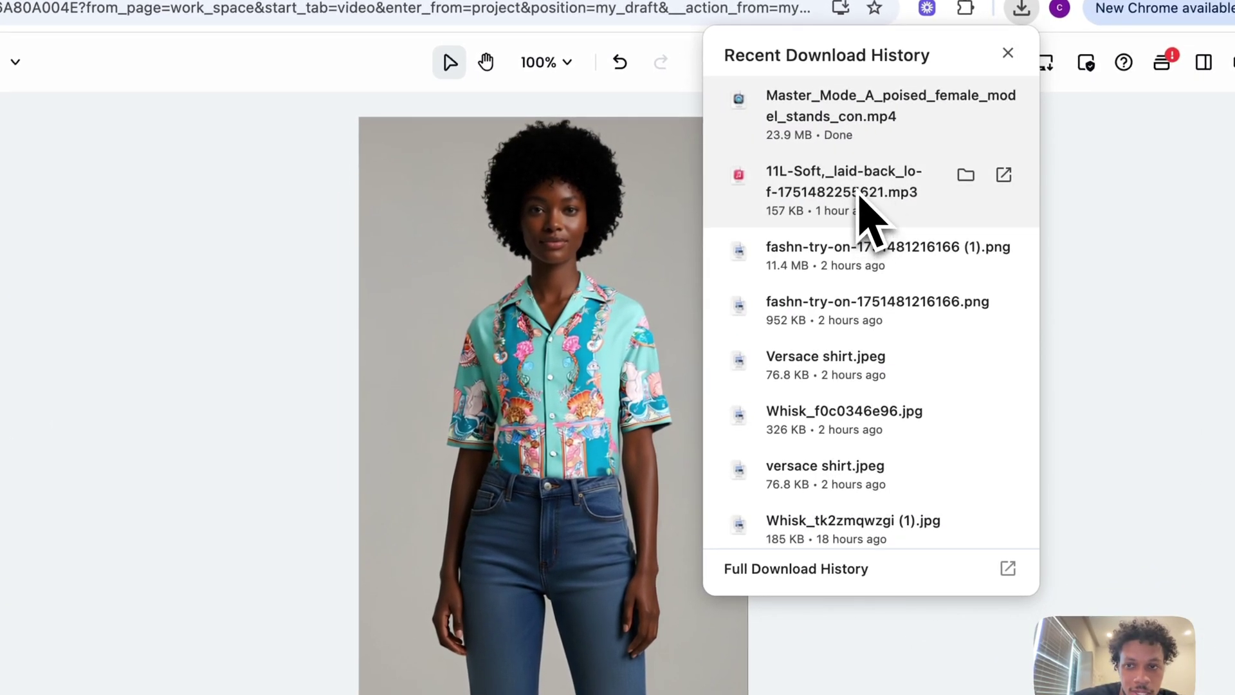
pyautogui.moveTo(891, 106); pyautogui.dragTo(450, 694)
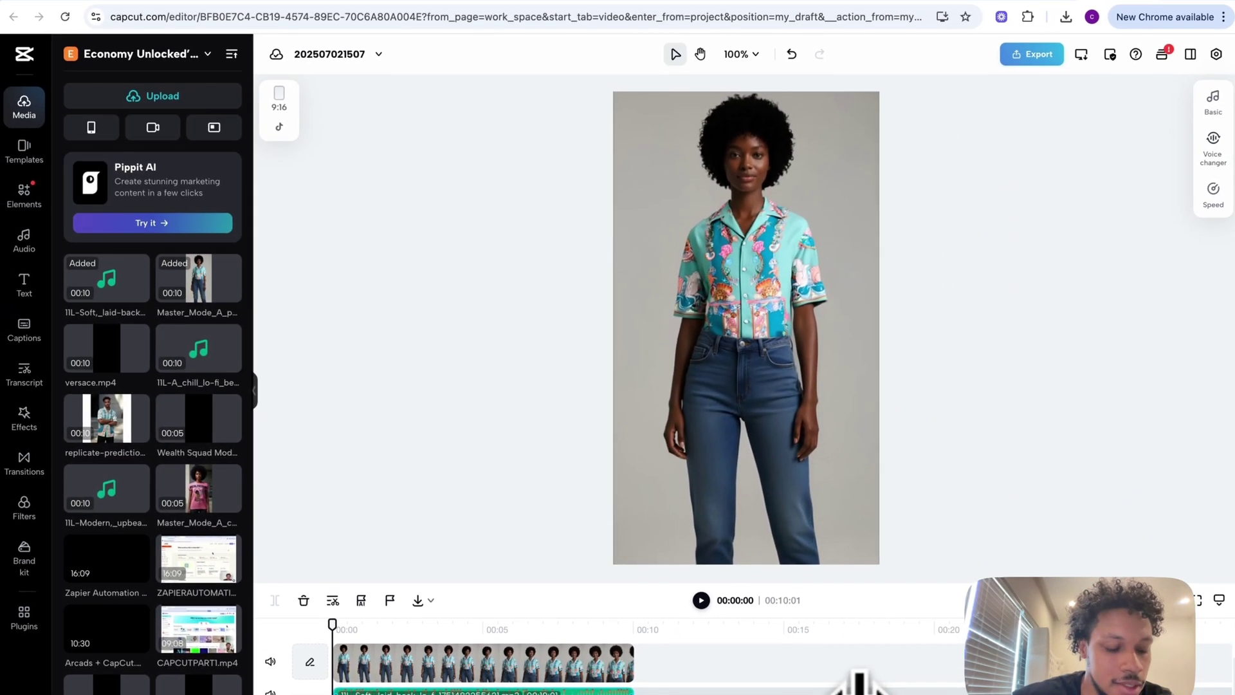